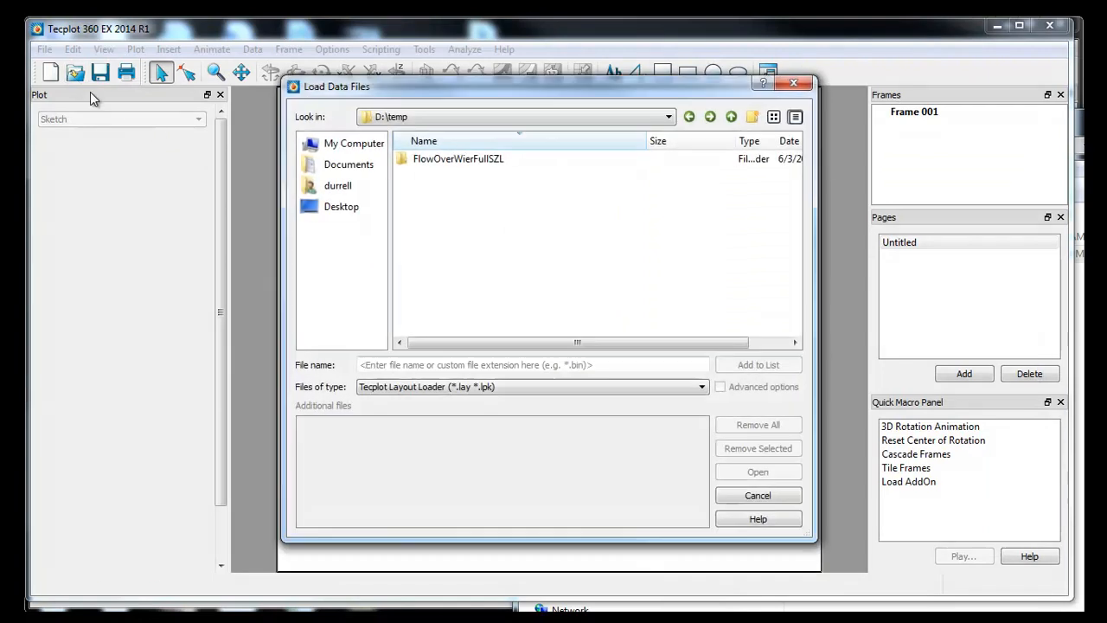
Load PlaneDataForThatWing.plt with the Tecplot Data Loader file type.
left_click(532, 384)
left_click(492, 412)
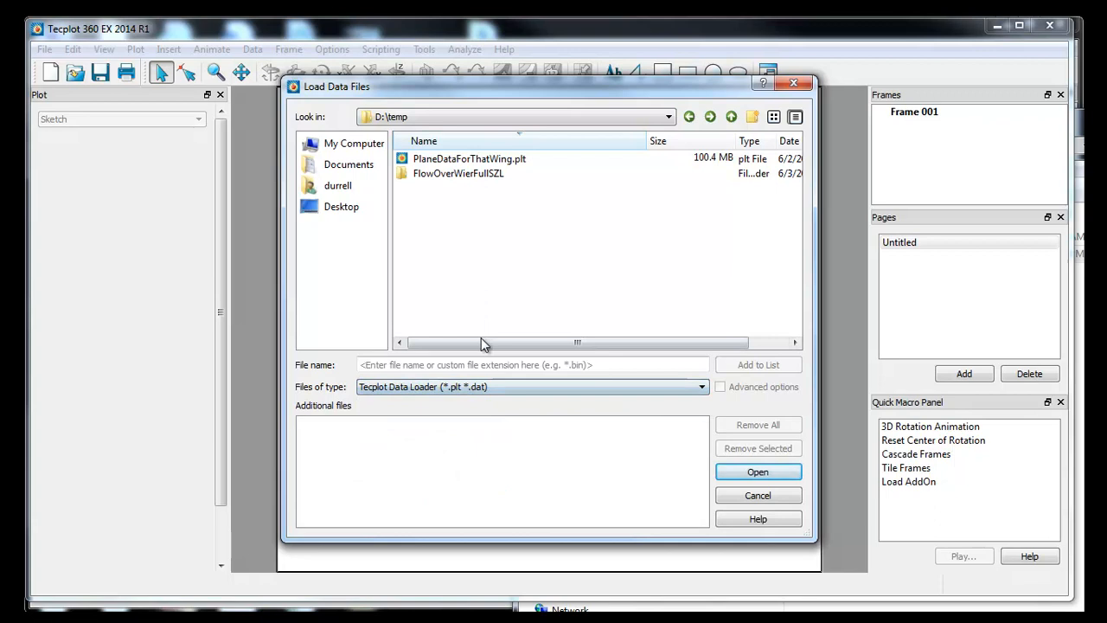
left_click(443, 160)
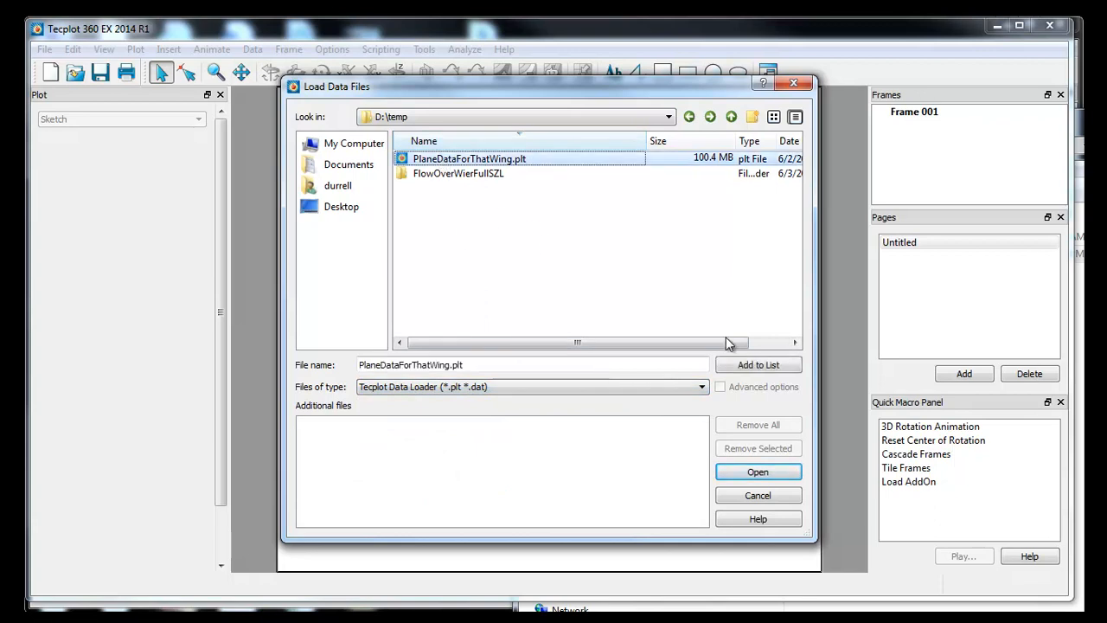
left_click(764, 473)
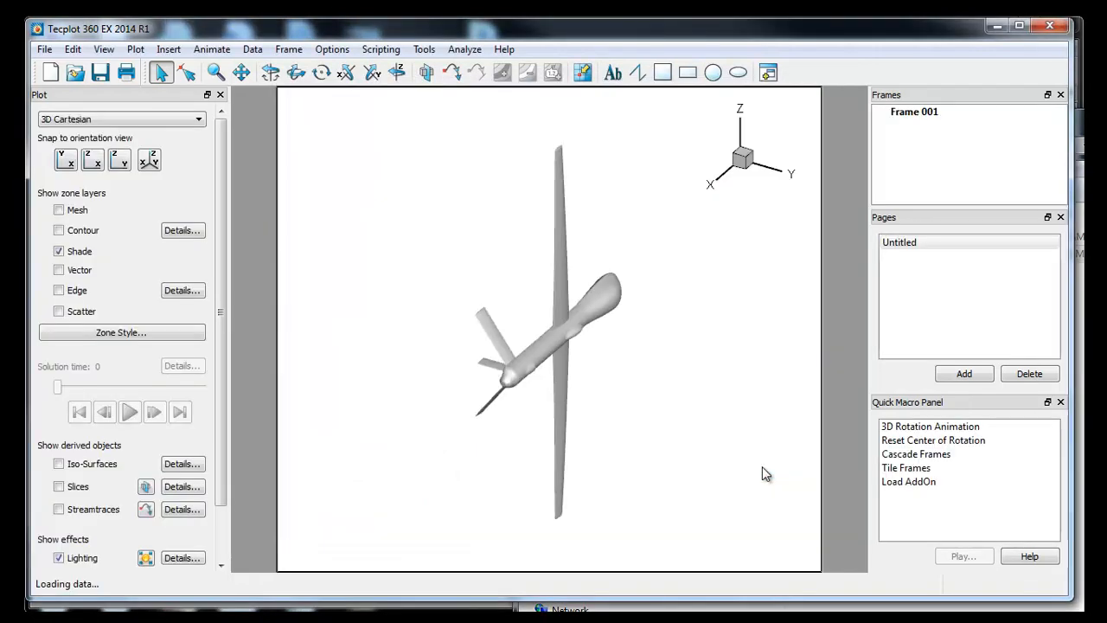
Rotate the aircraft to an oblique close-up orientation.
middle_click_drag(620, 443, 390, 183)
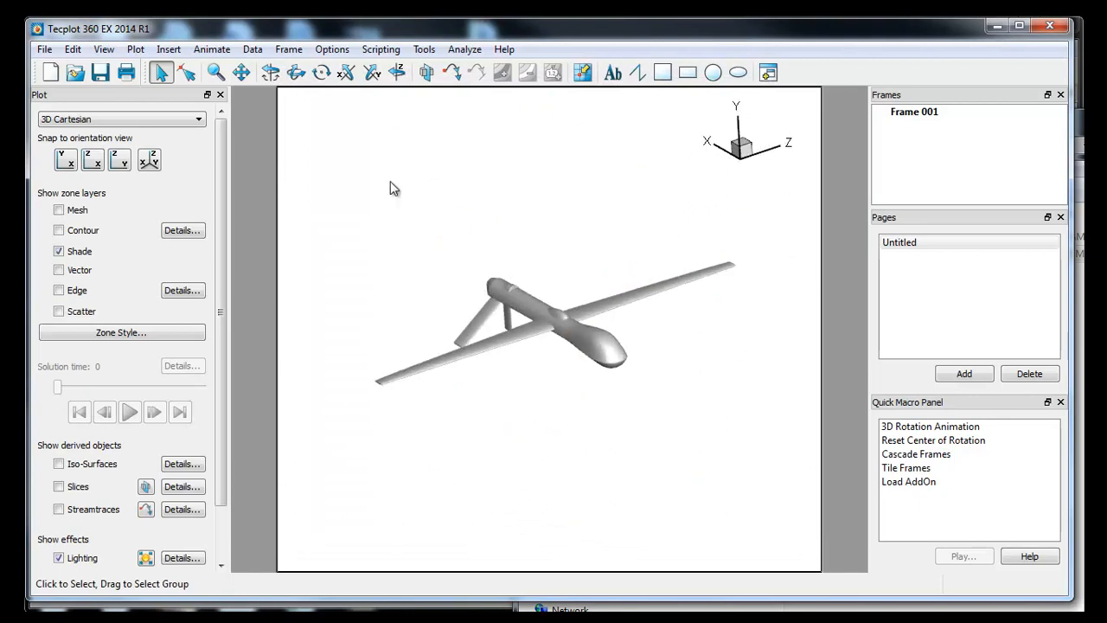
mouse_move(539, 254)
middle_mouse_down()
mouse_move(570, 381)
mouse_move(534, 405)
mouse_move(452, 326)
middle_mouse_up()
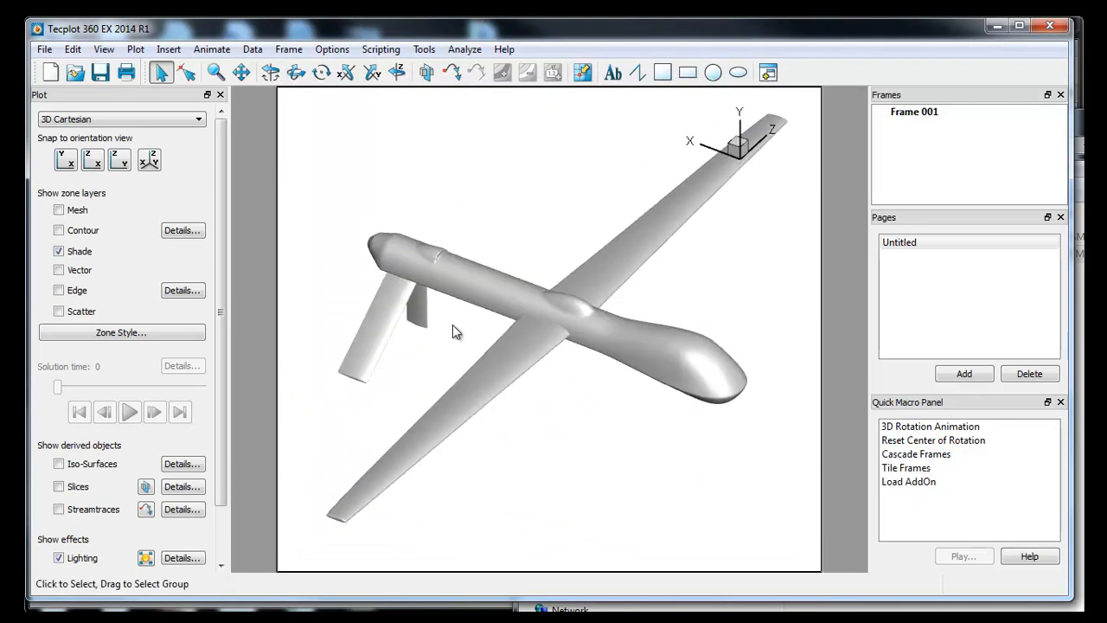
left_click(43, 49)
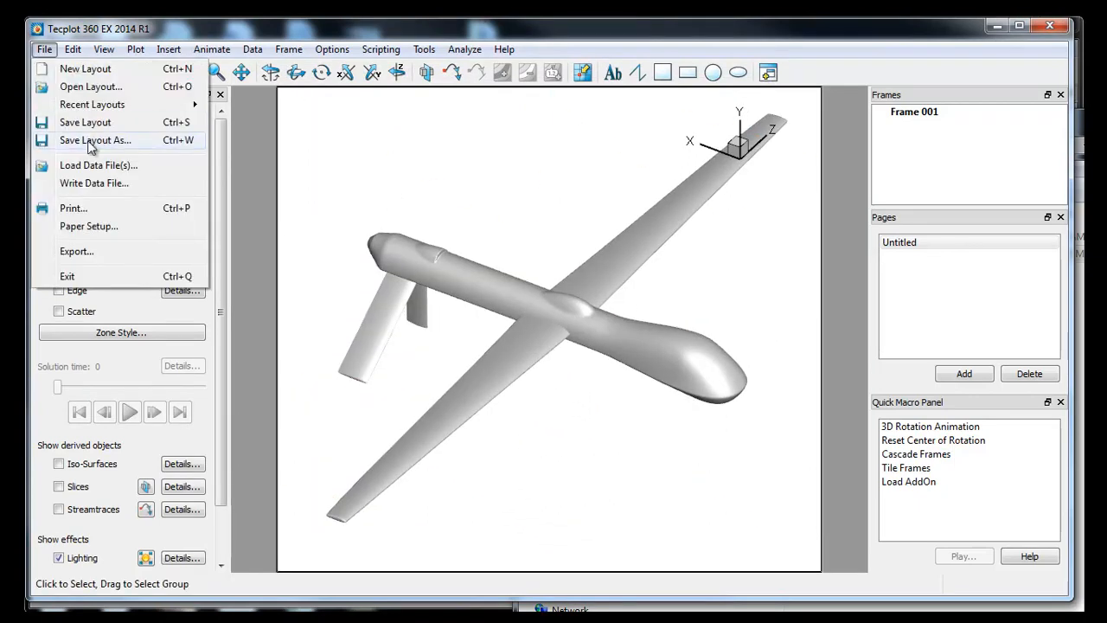
Write the loaded aircraft data to PlaneWing.szplt in the temp folder.
left_click(105, 185)
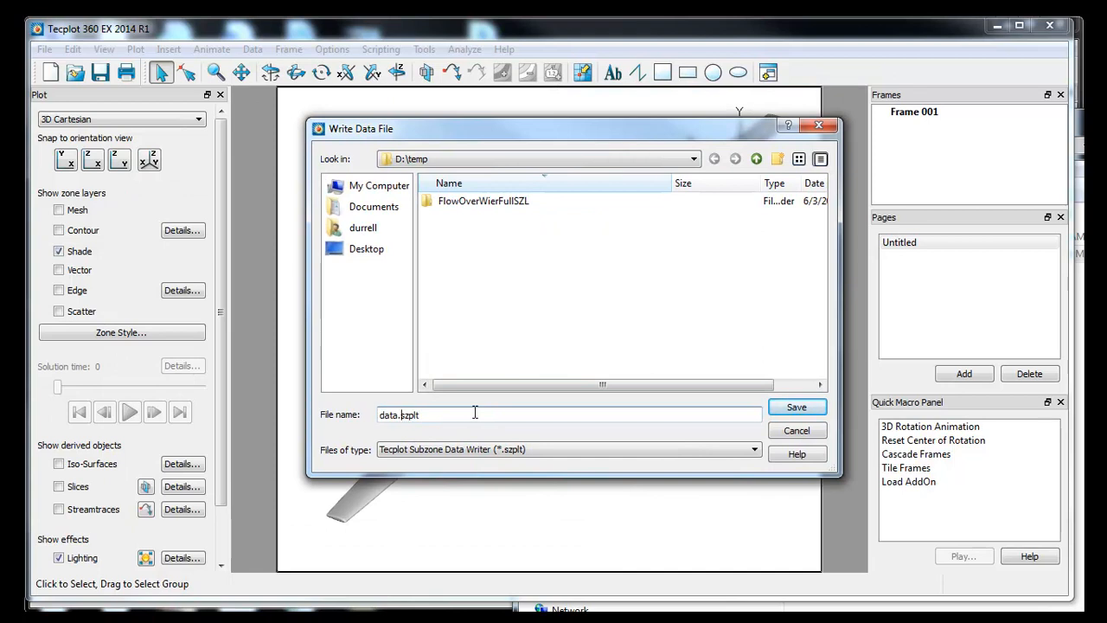
key("shift+Home")
type("Plan")
type("e")
type("Wing")
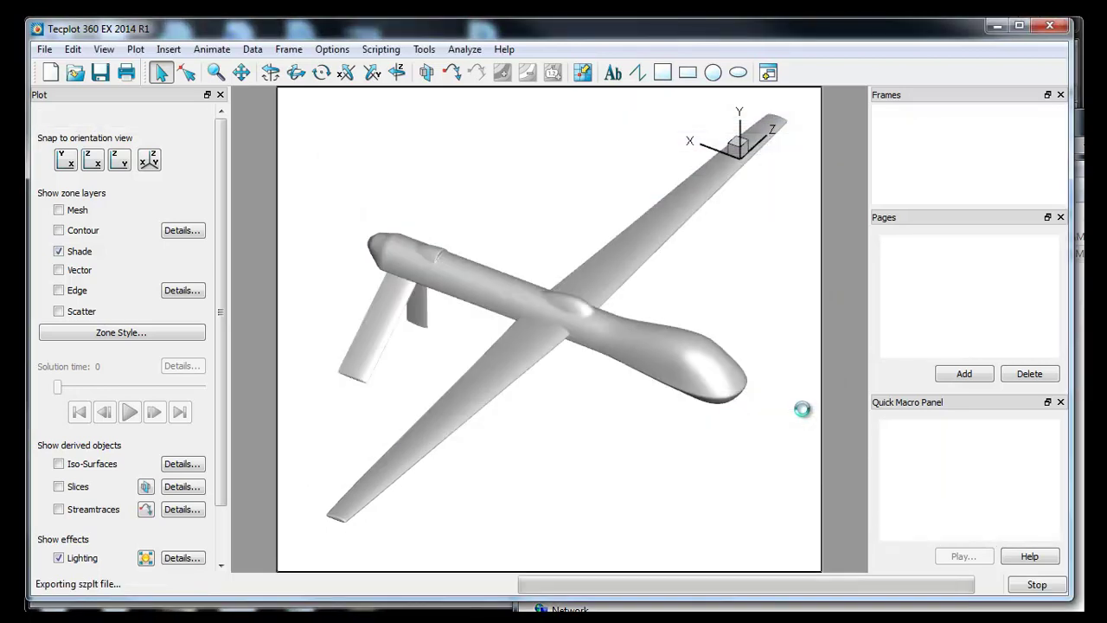
left_click(797, 407)
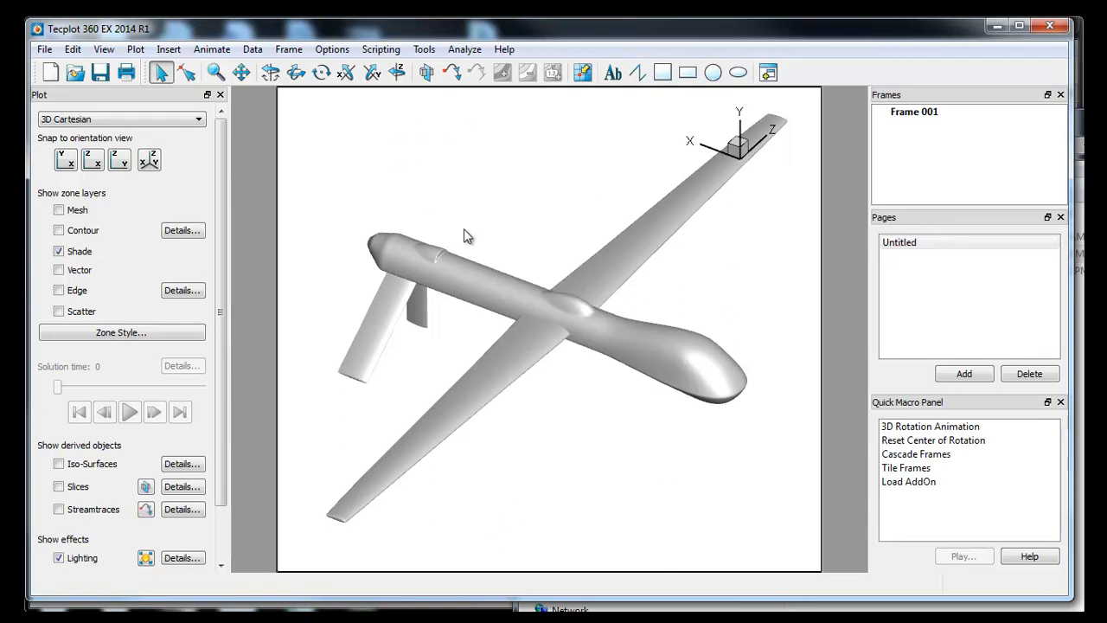
Start a new empty layout without saving the old one.
mouse_move(644, 357)
middle_mouse_down()
mouse_move(574, 271)
mouse_move(662, 375)
middle_mouse_up()
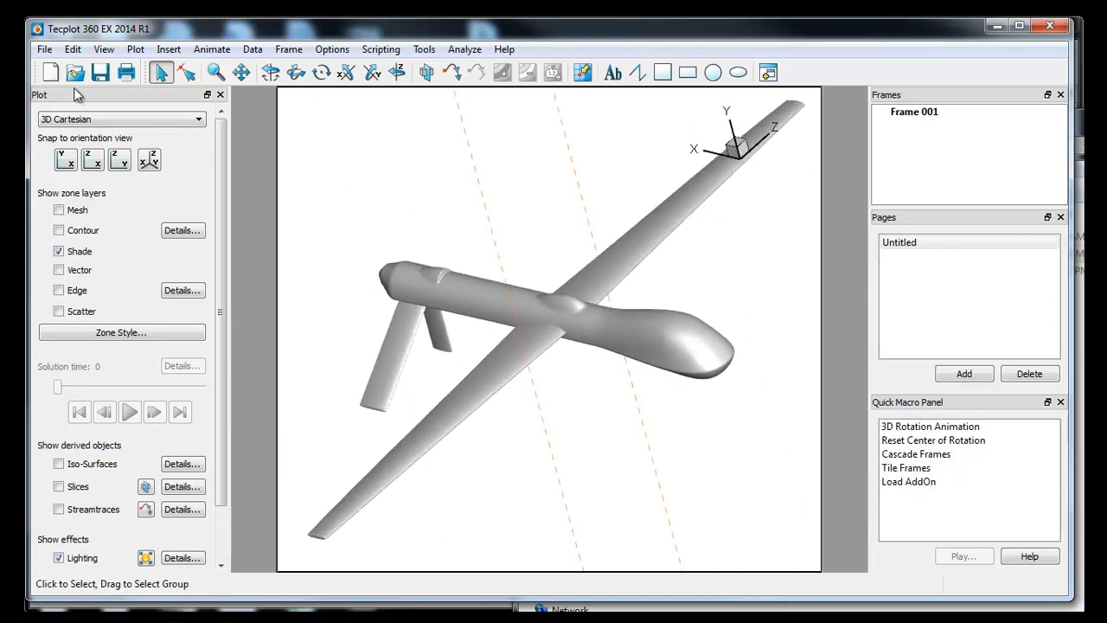
left_click(51, 72)
left_click(604, 338)
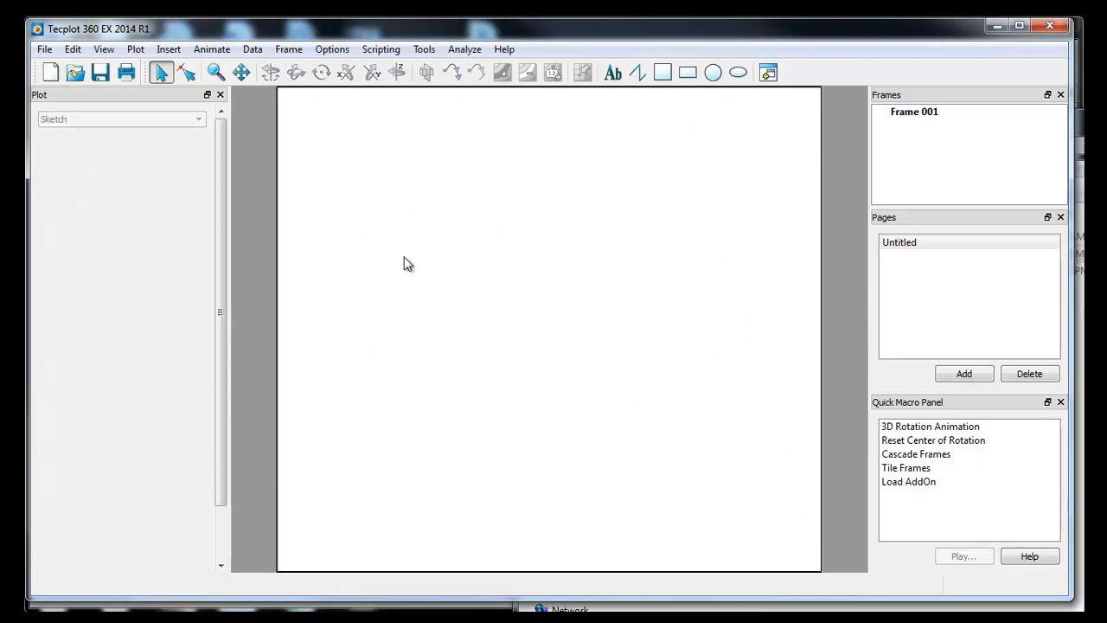
Load PlaneDataForThatWing.plt again so the aircraft is shown.
left_click(75, 73)
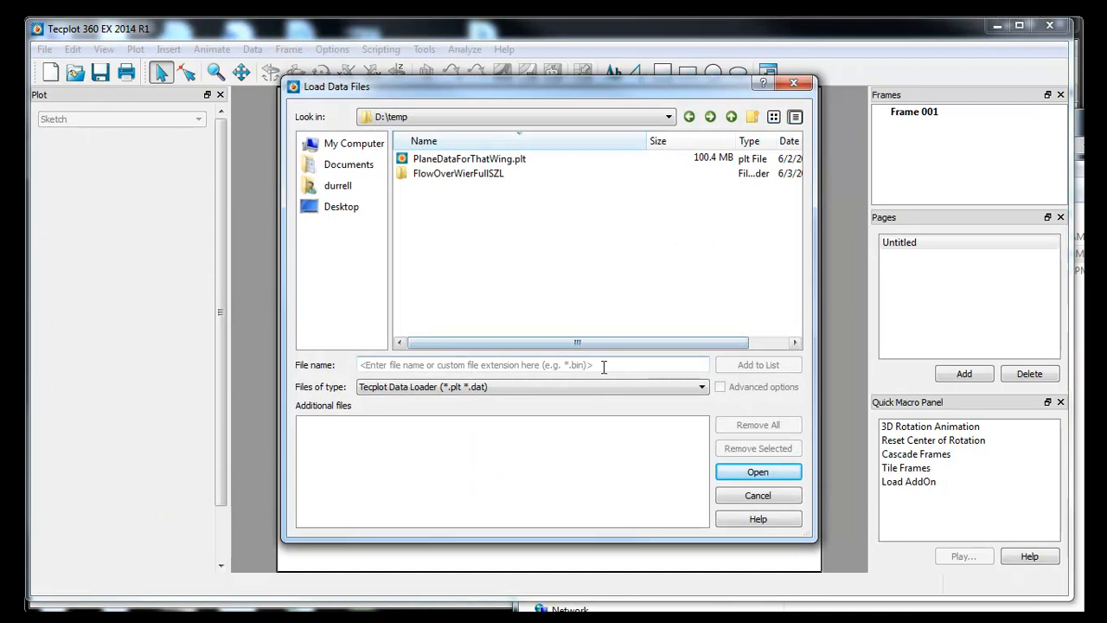
left_click(486, 159)
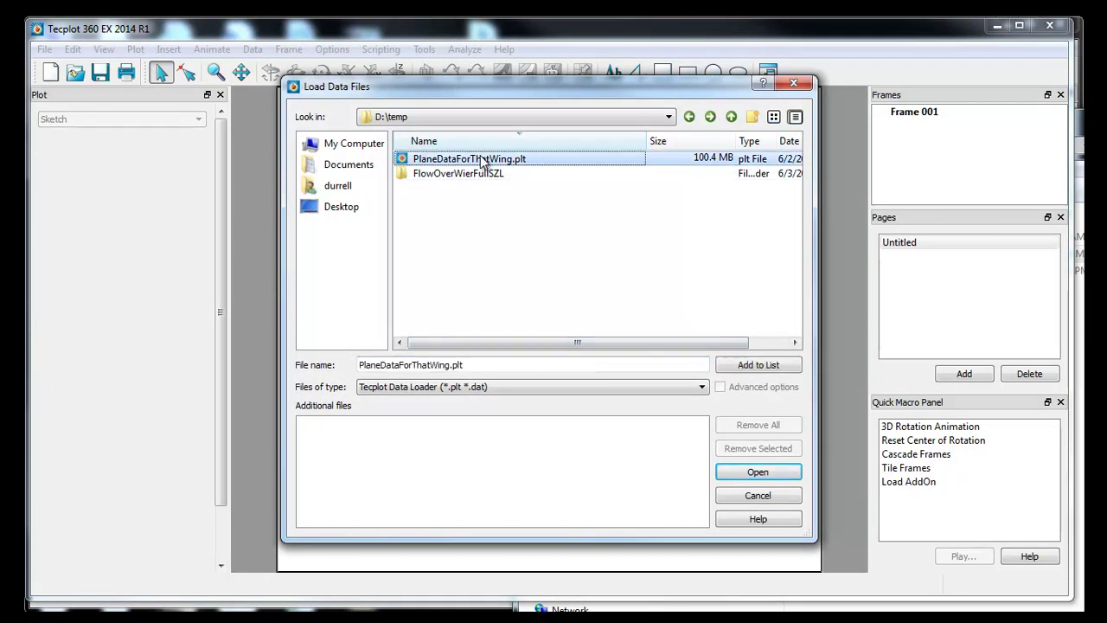
left_click(750, 467)
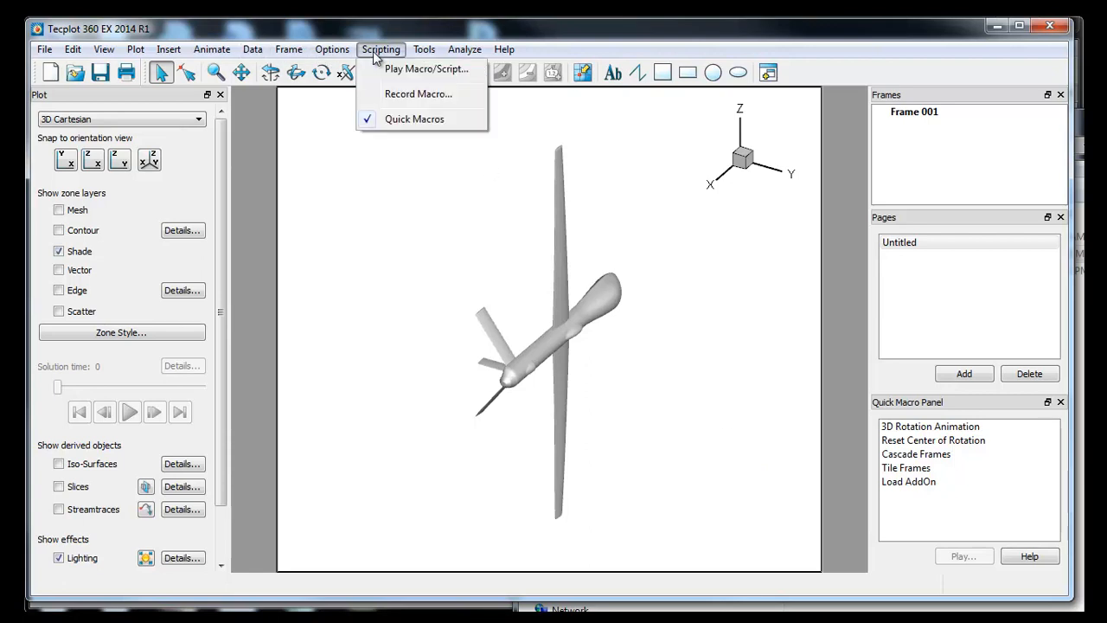
Begin recording a macro into WriteData.mcr in the temp folder.
left_click(415, 94)
type("ShockMe.mcr")
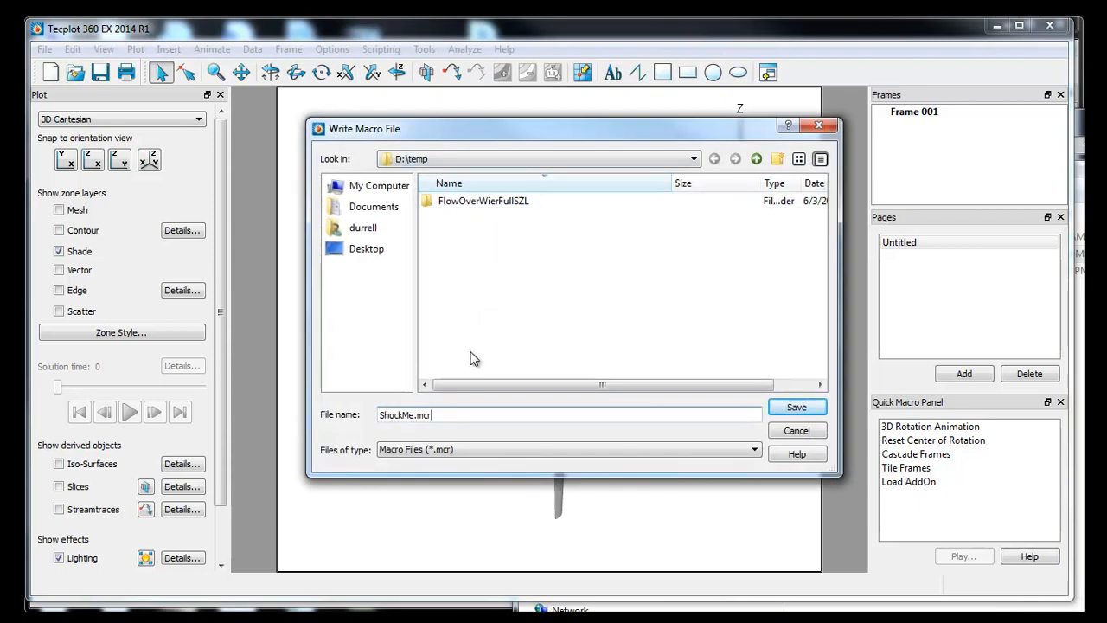
left_click(443, 415)
left_click_drag(413, 414, 381, 414)
key("Delete")
key("Delete")
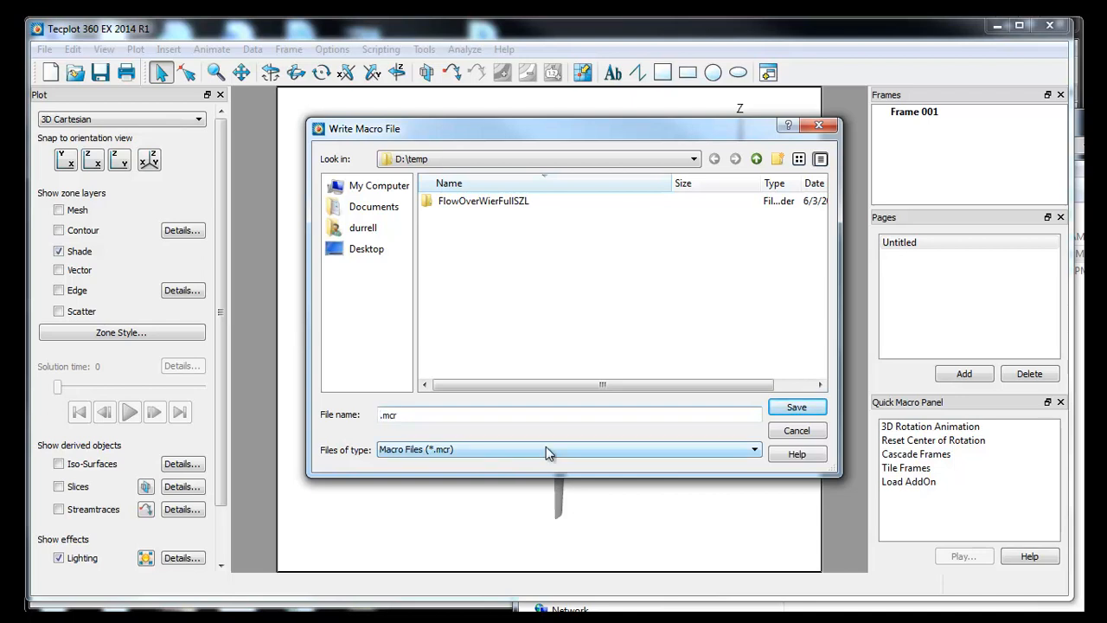
type("WriteD")
type("ata")
left_click(791, 408)
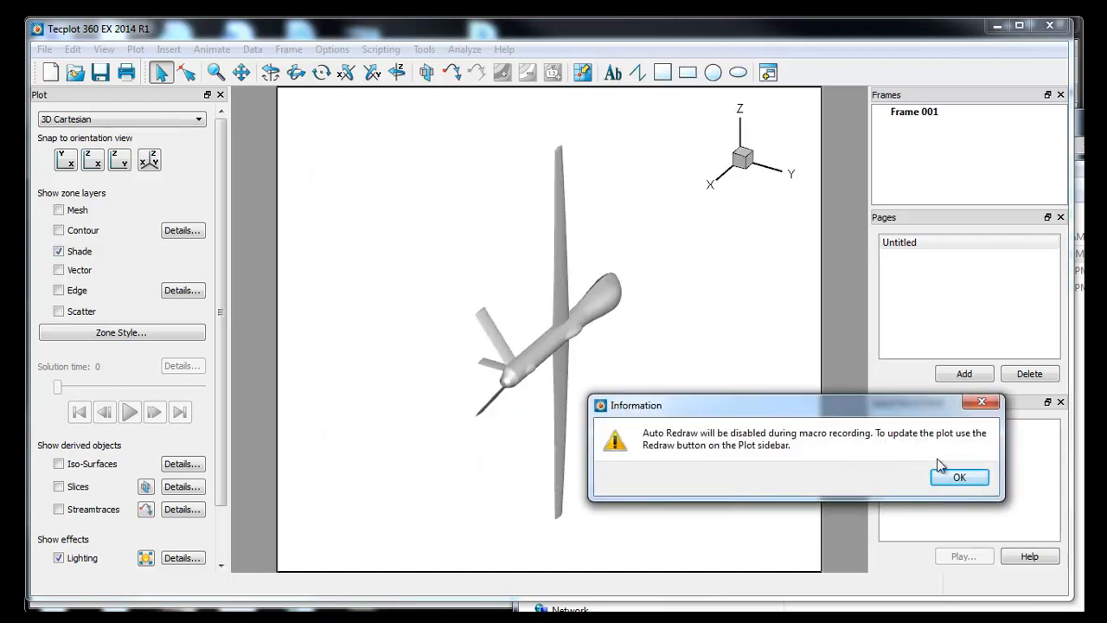
Write the aircraft data to Data.szplt while the macro records.
left_click(951, 475)
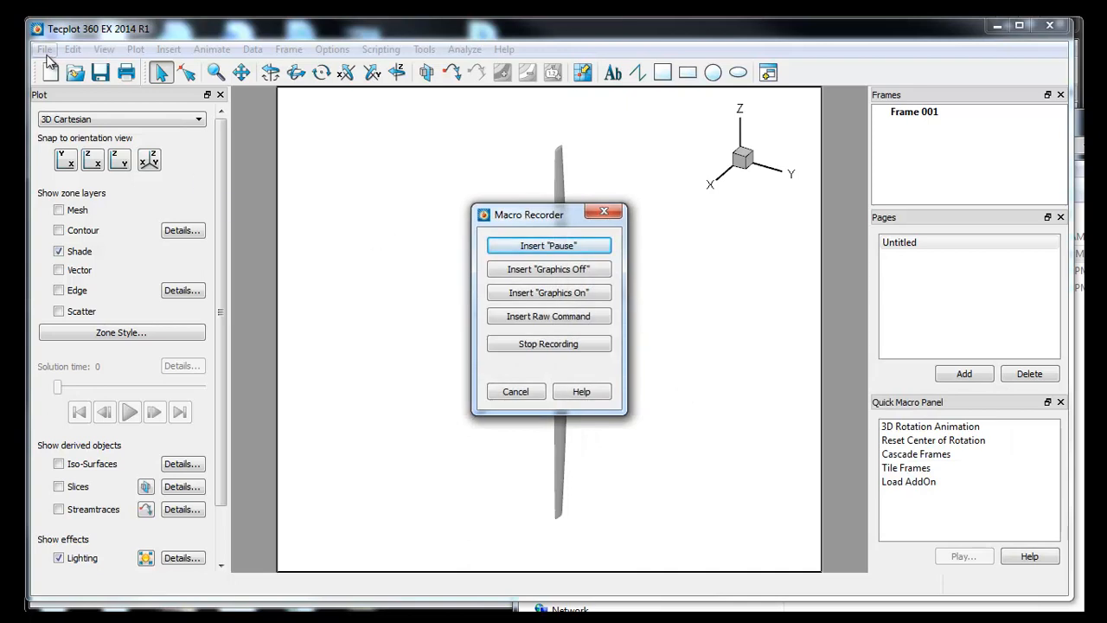
left_click(44, 49)
left_click(94, 182)
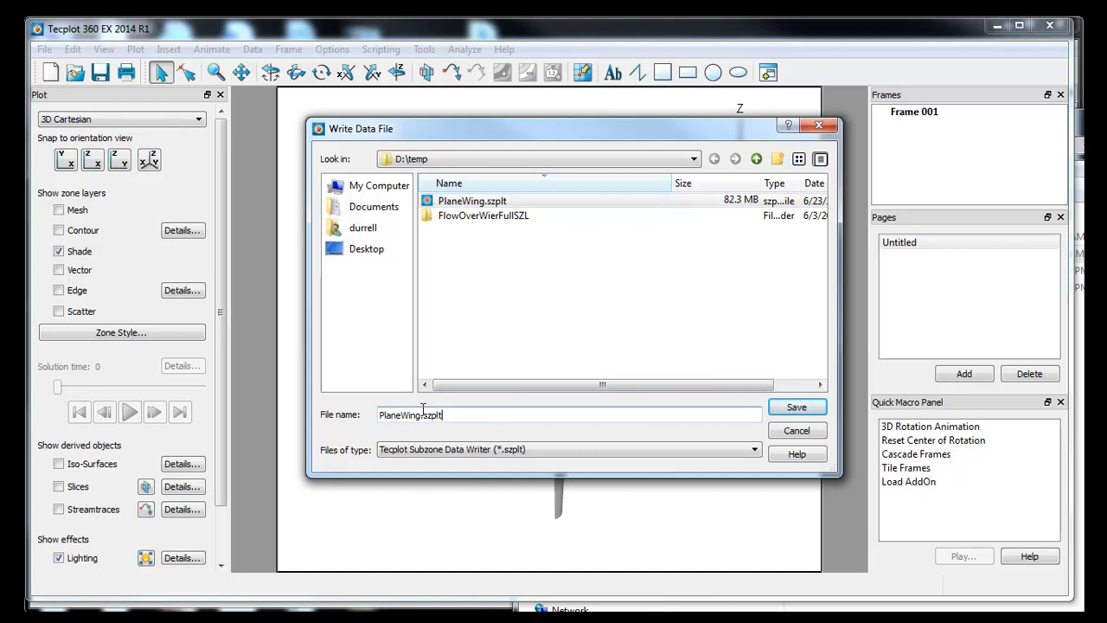
left_click_drag(420, 415, 353, 415)
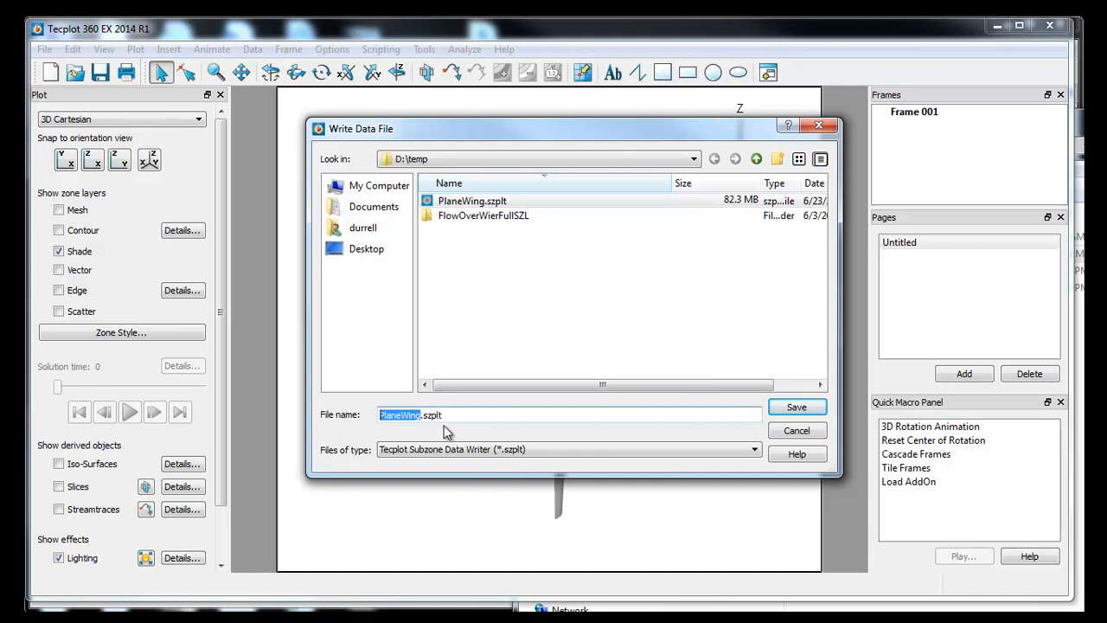
type("Data")
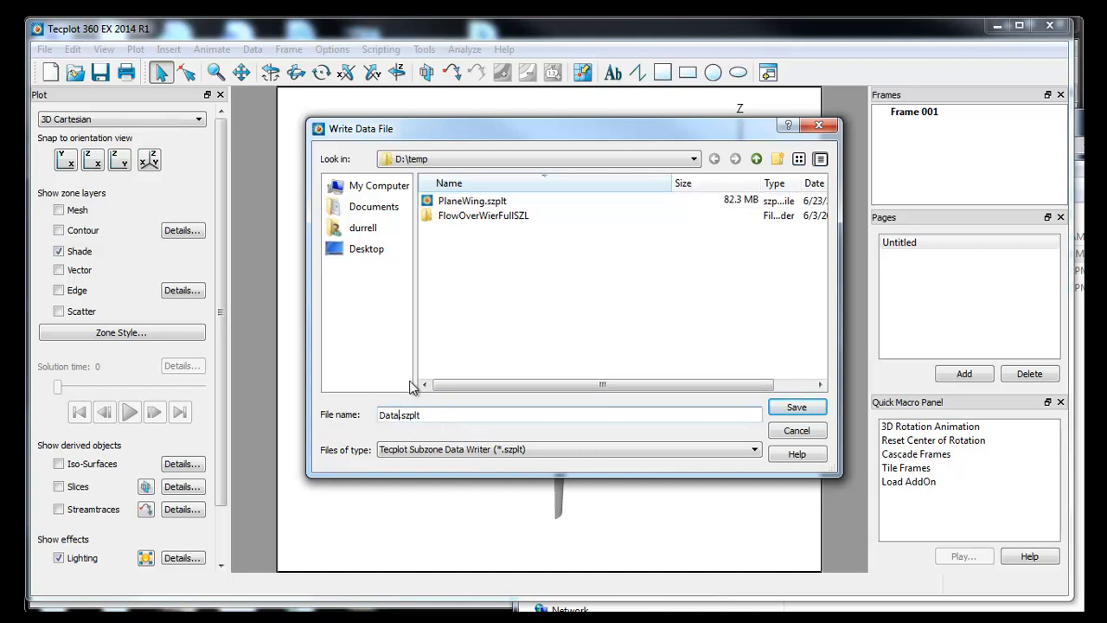
left_click(796, 407)
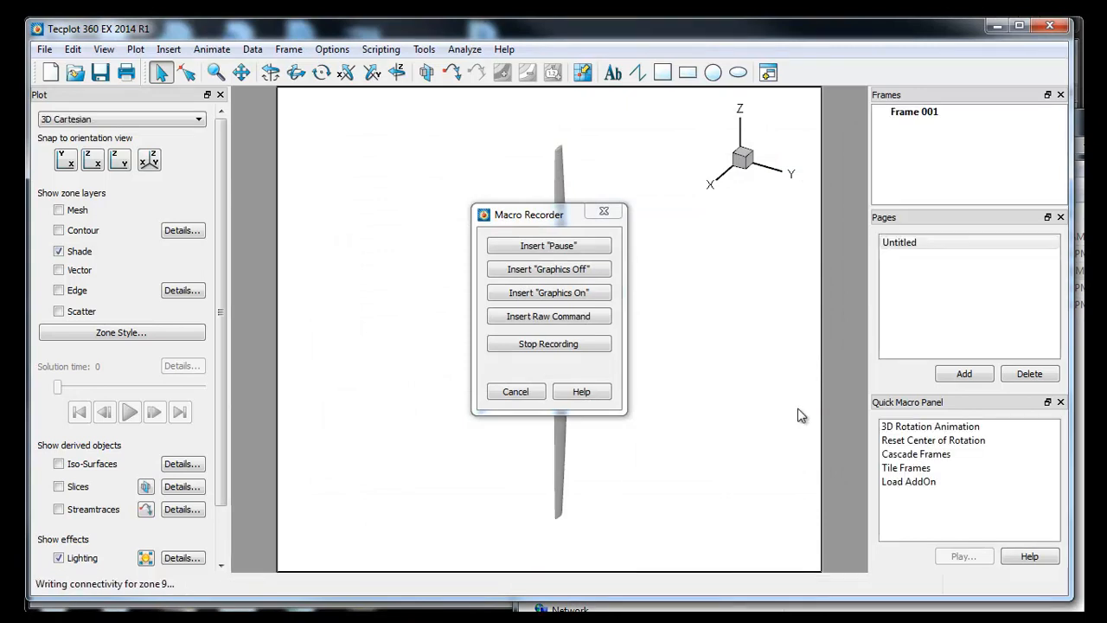
Stop the macro recording session and confirm.
left_click(549, 344)
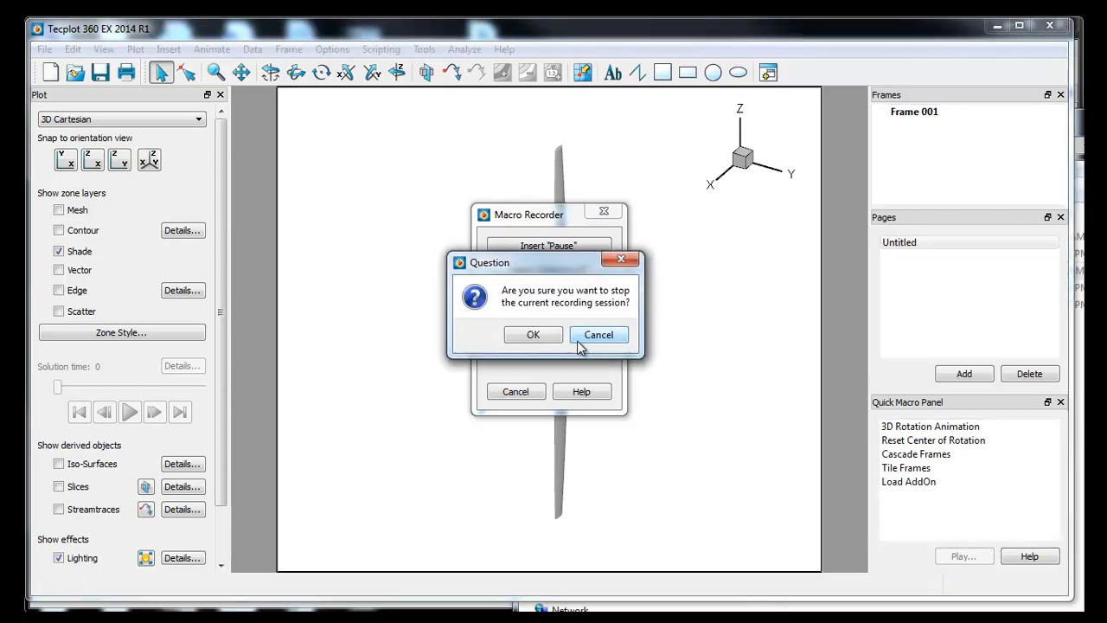
left_click(533, 335)
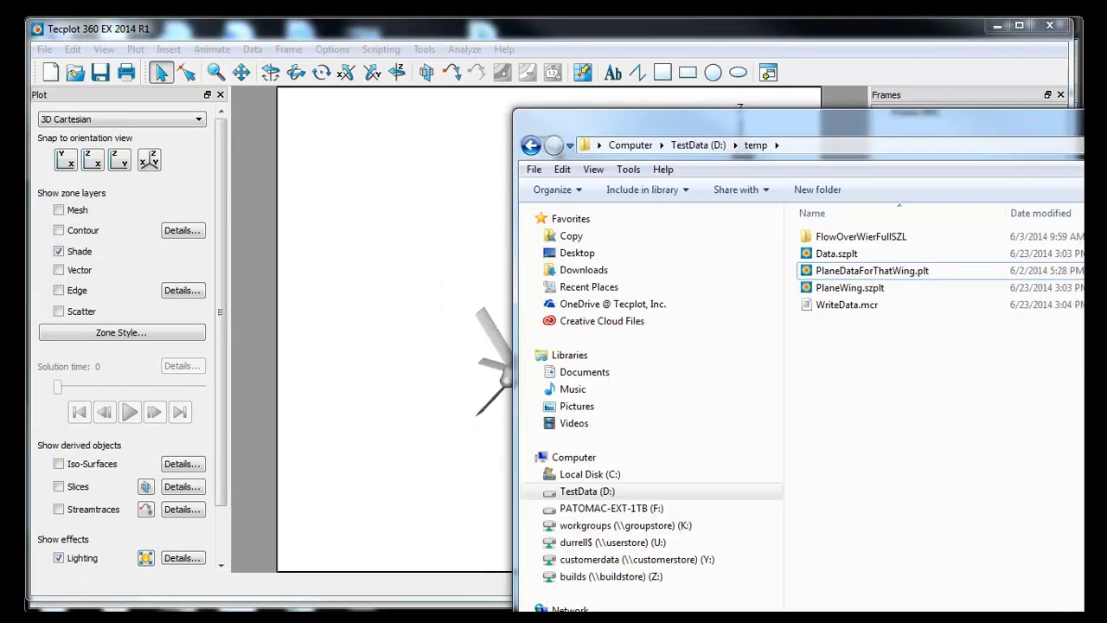
Read the recorded WriteData.mcr macro from the temp folder.
left_click_drag(858, 123, 672, 86)
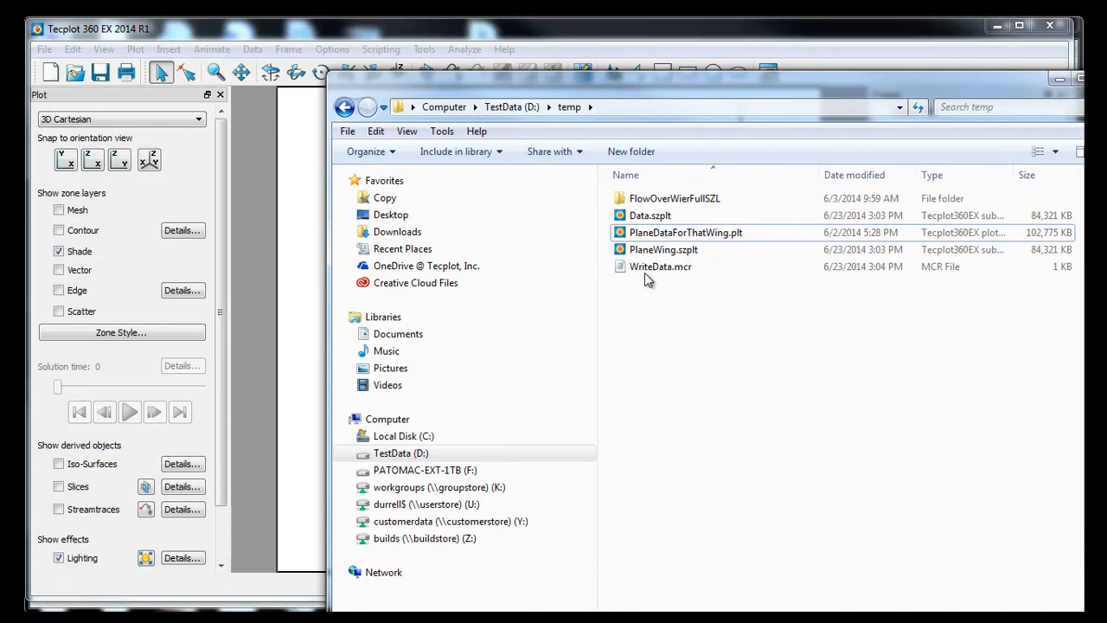
double_click(643, 272)
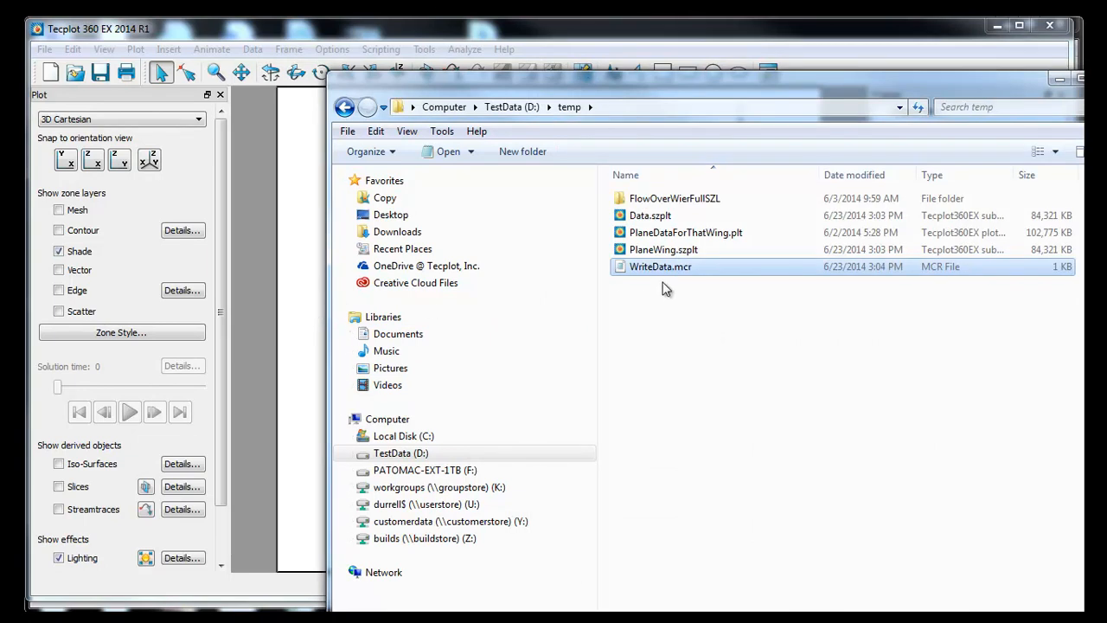
left_click(684, 297)
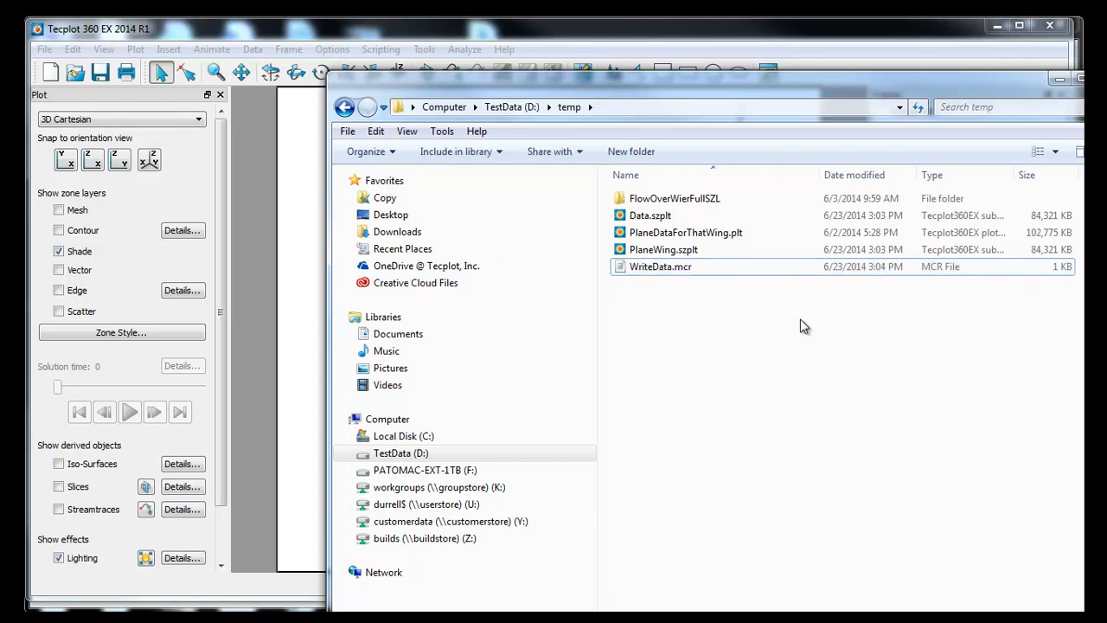
Go to the TecplotWorkingDir folder and view ConvertDataToSZL.mcr as text.
left_click(510, 107)
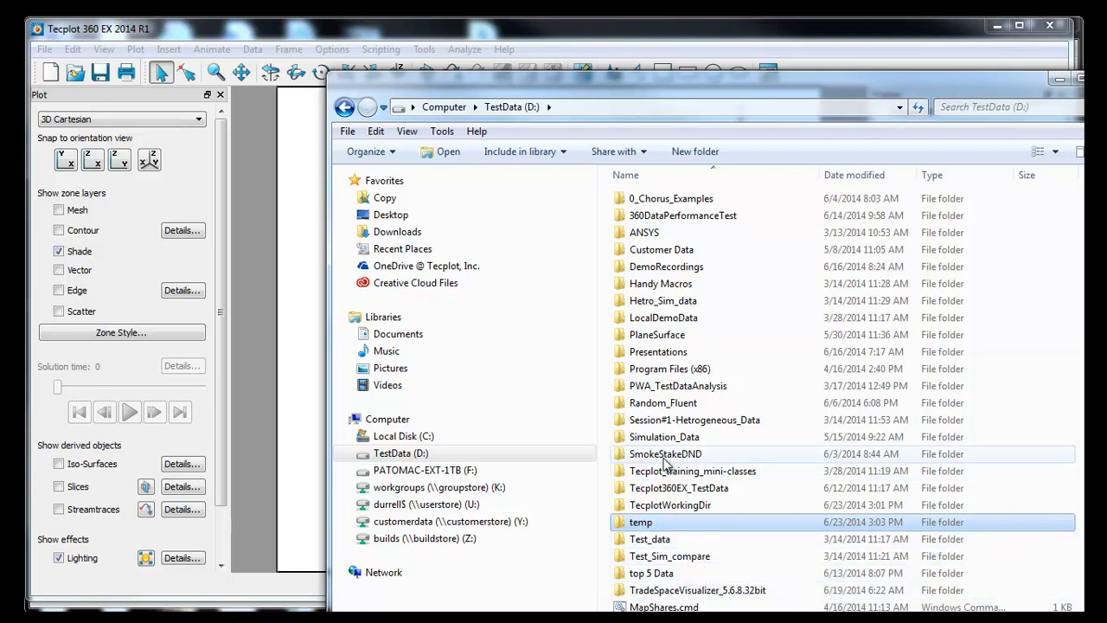
double_click(665, 506)
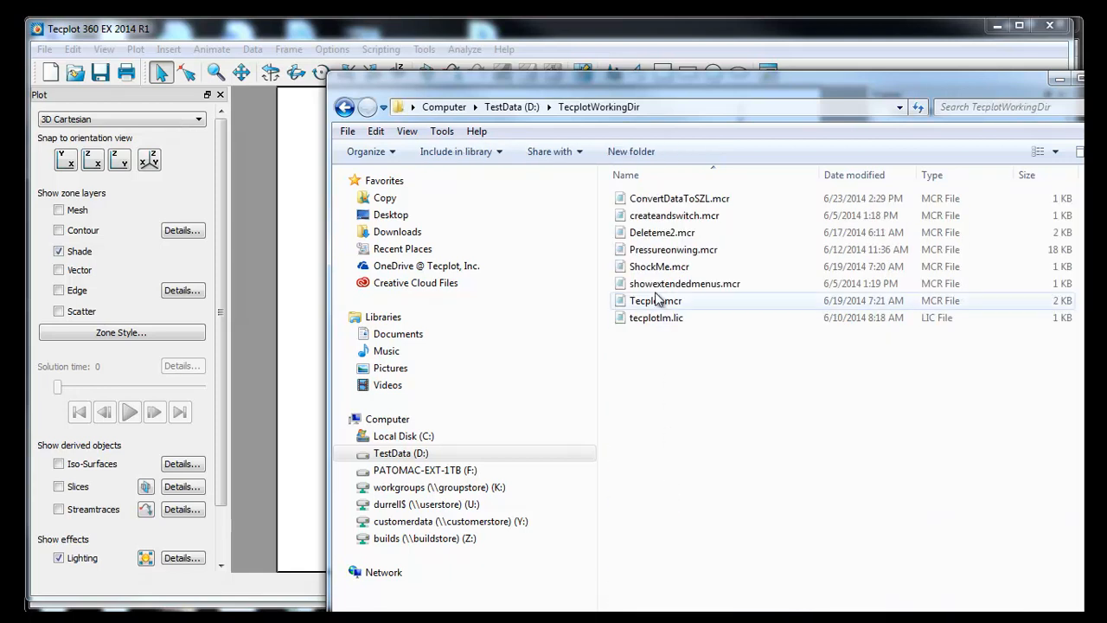
double_click(660, 199)
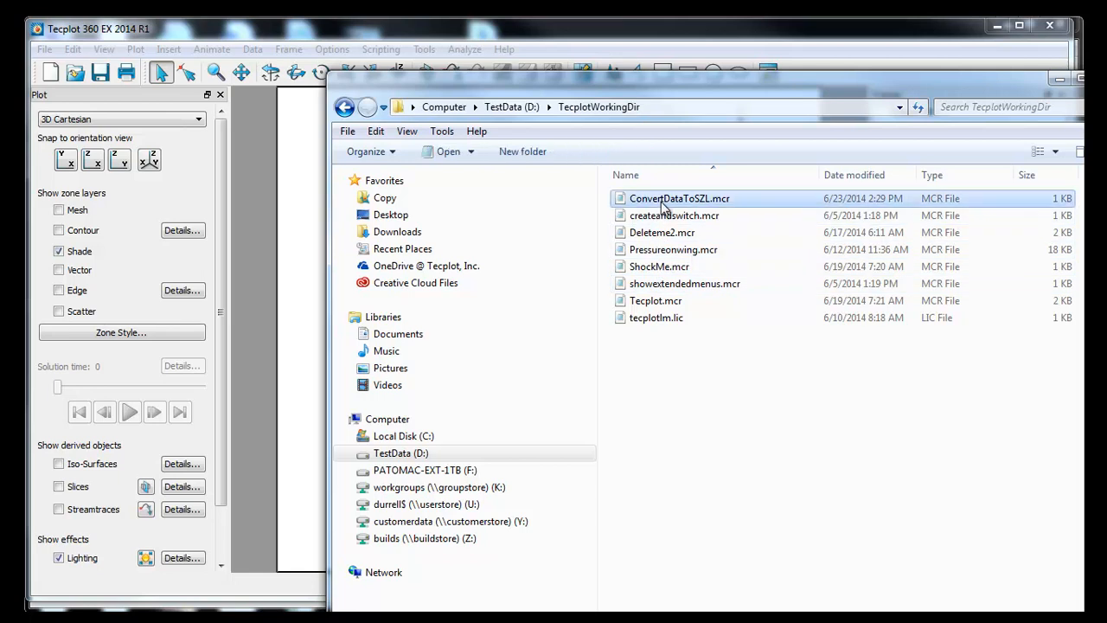
Review the WRITEDATASET command and filename expression, then close the macro file.
left_click_drag(692, 66, 469, 112)
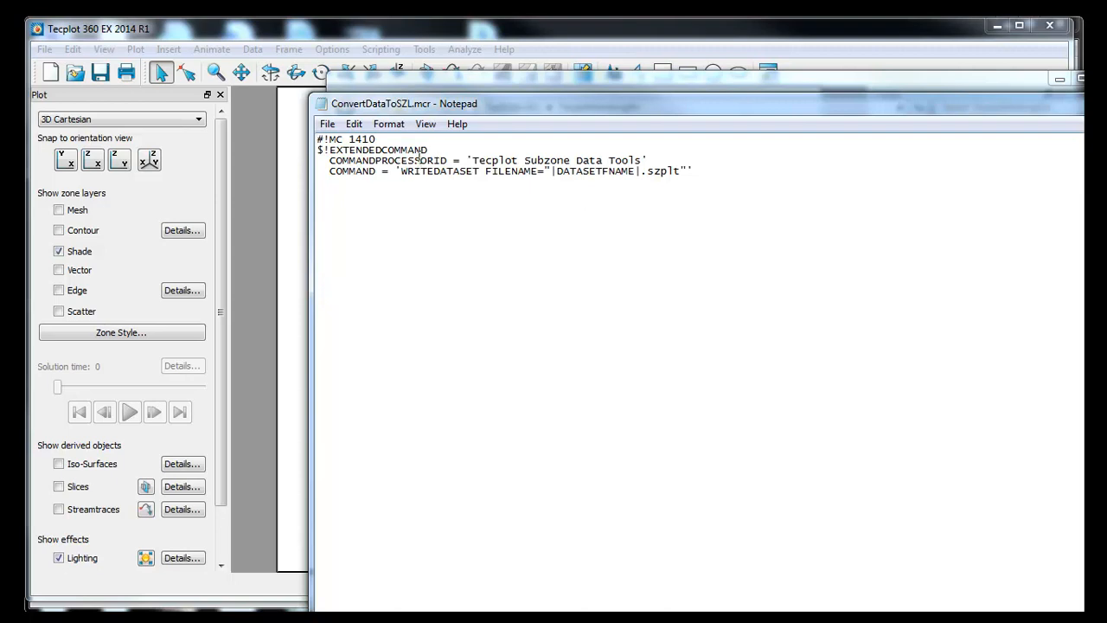
left_click_drag(399, 171, 692, 174)
left_click(663, 234)
left_click_drag(557, 161, 637, 173)
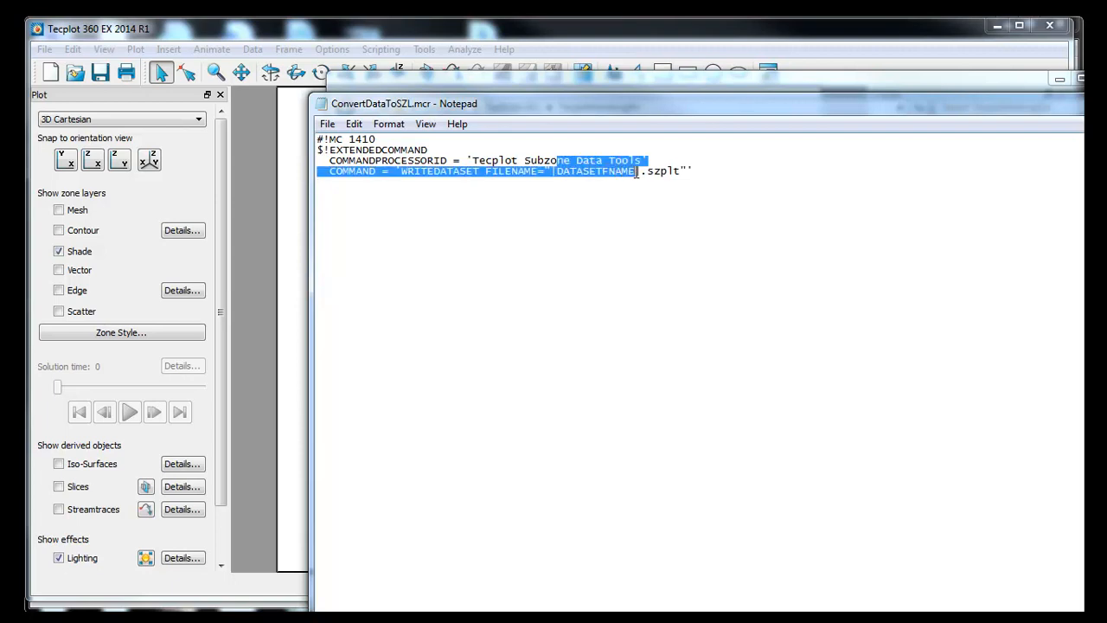
left_click(620, 227)
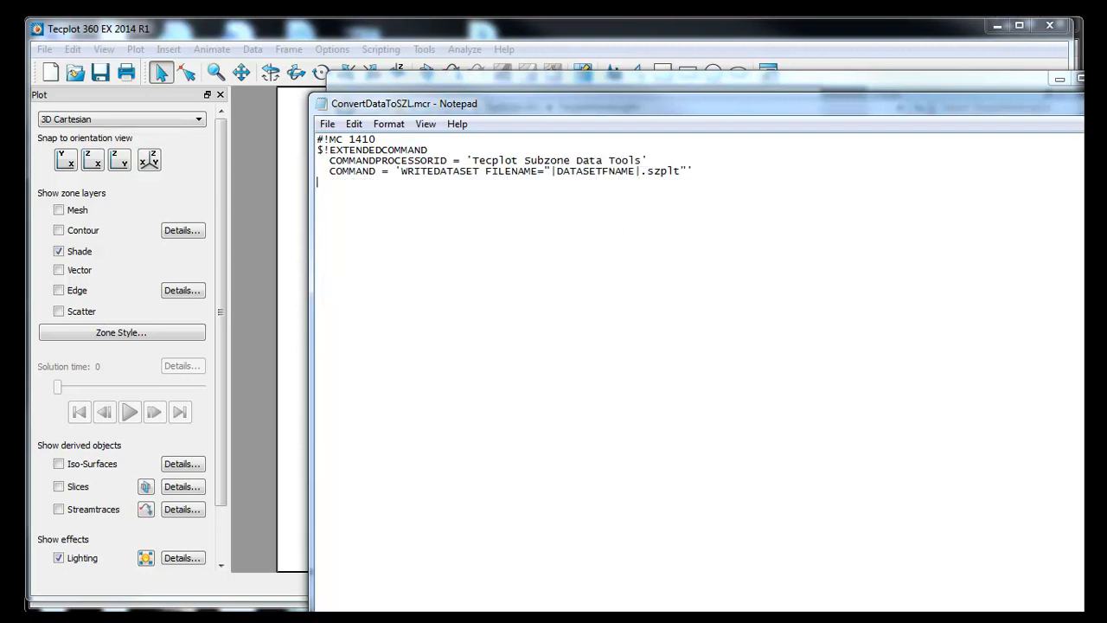
left_click(1081, 103)
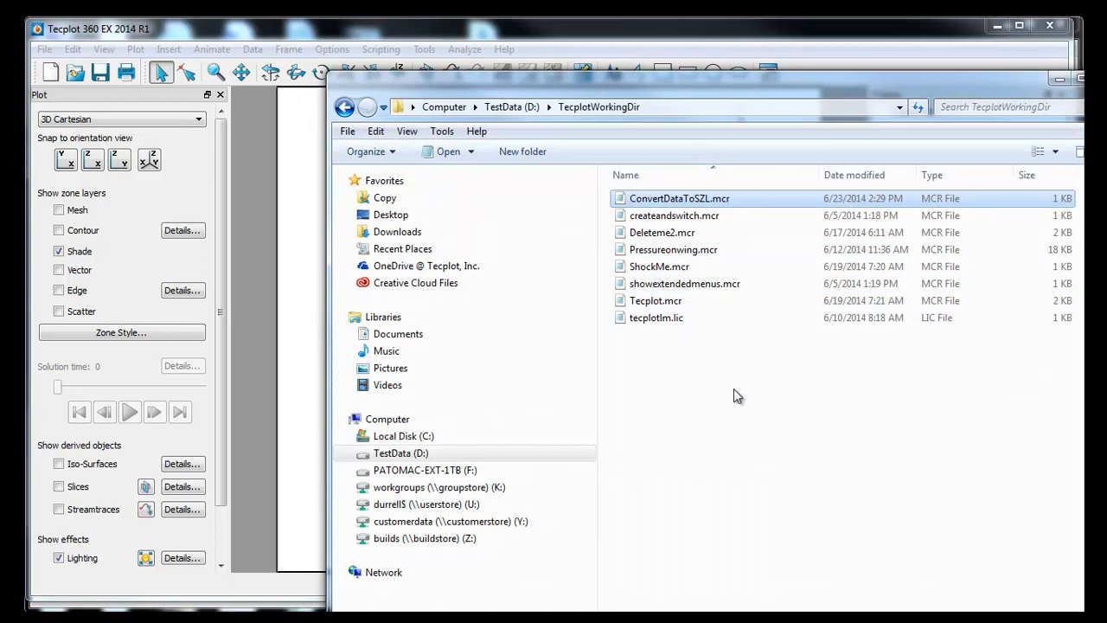
Switch to the Command Prompt and start the command tec360 -b -p.
left_click(734, 390)
left_click(288, 348)
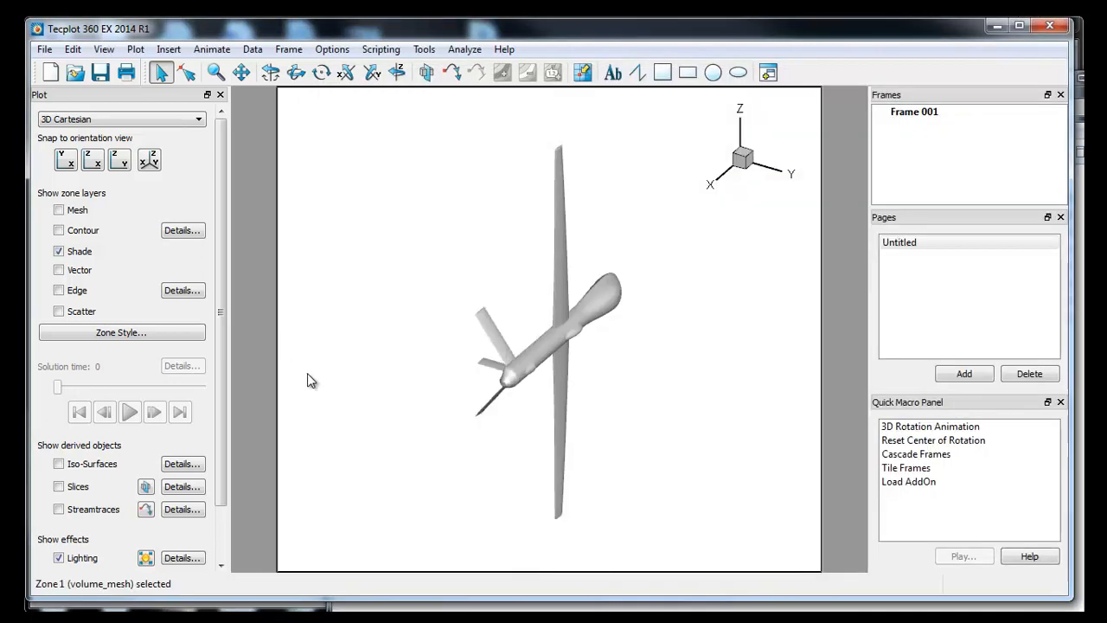
key("alt+Tab")
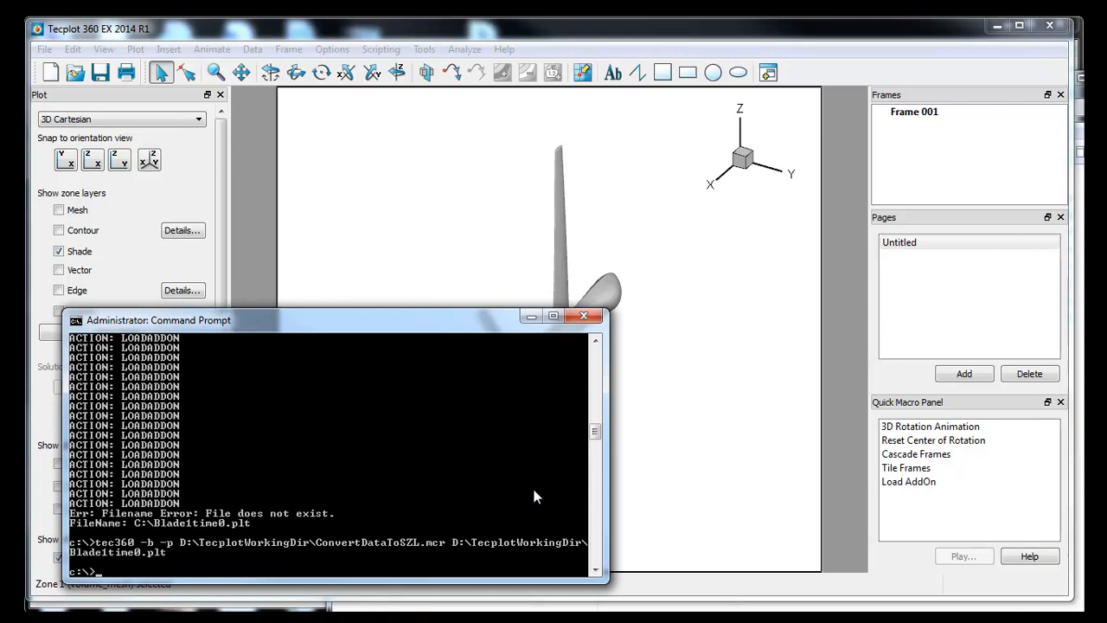
left_click_drag(365, 329, 438, 234)
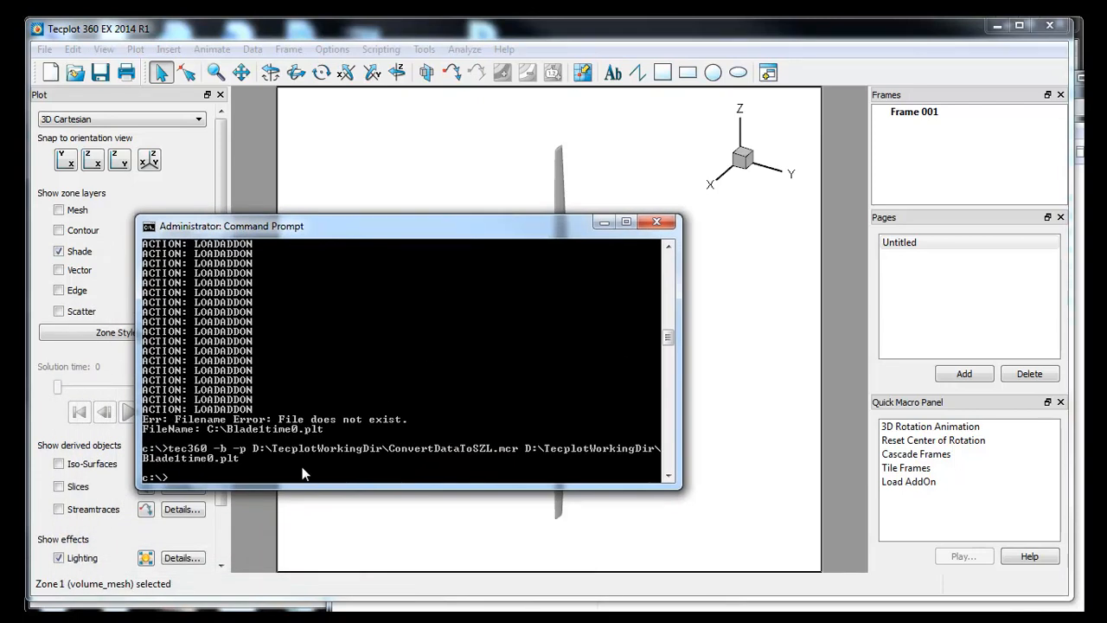
type("tec")
type("360 ")
type("-b -p")
Navigate to the temp folder on TestData (D:) and copy its D:\temp path for the console.
left_click(1079, 269)
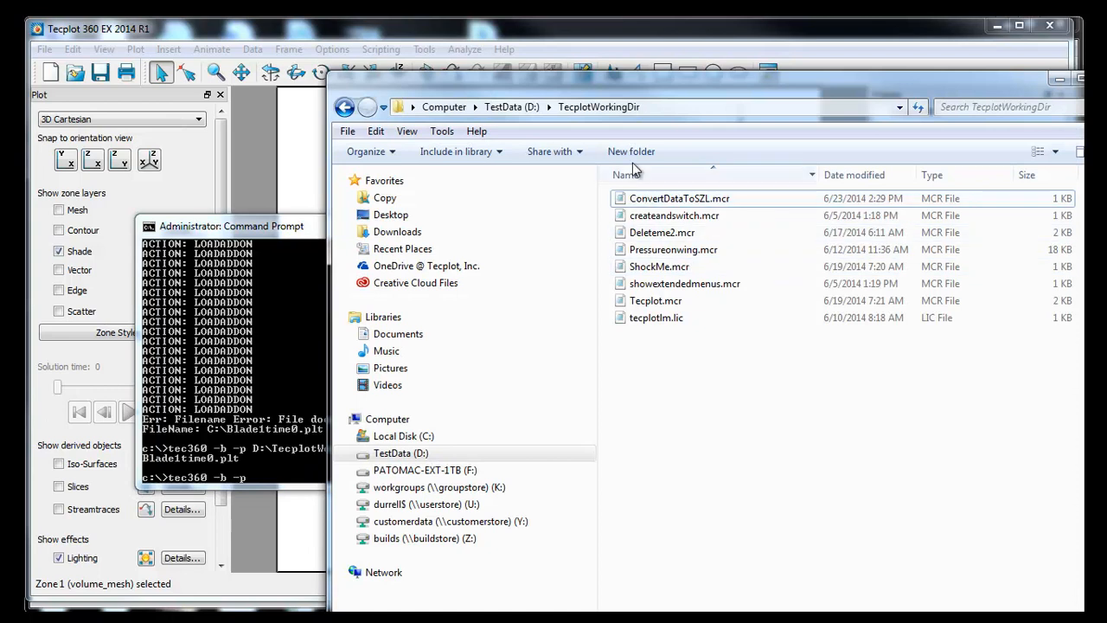
left_click(519, 107)
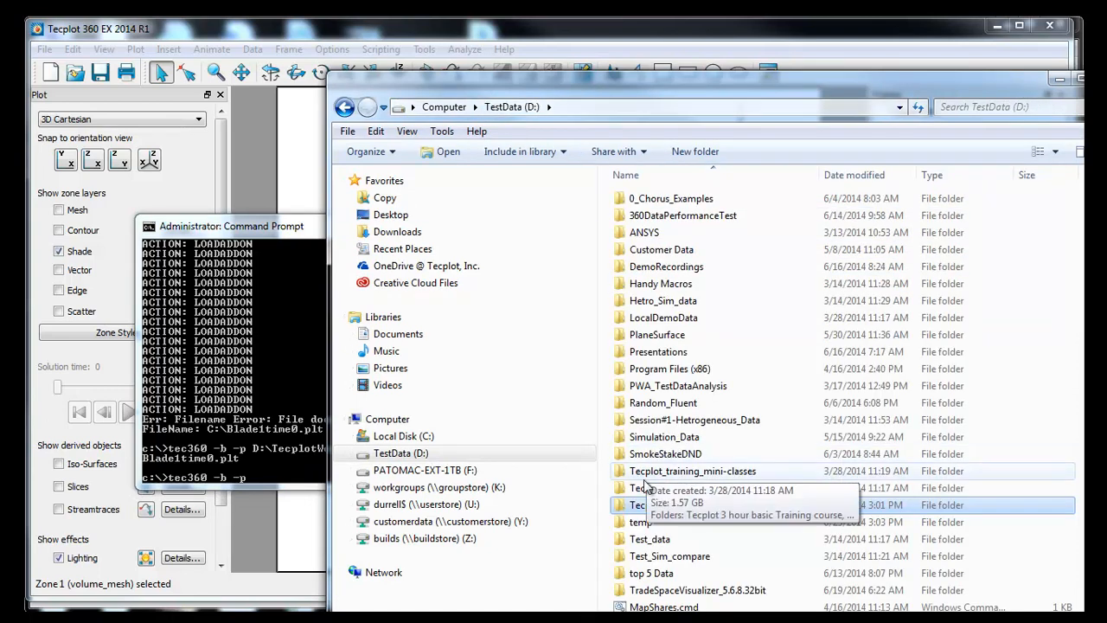
double_click(644, 521)
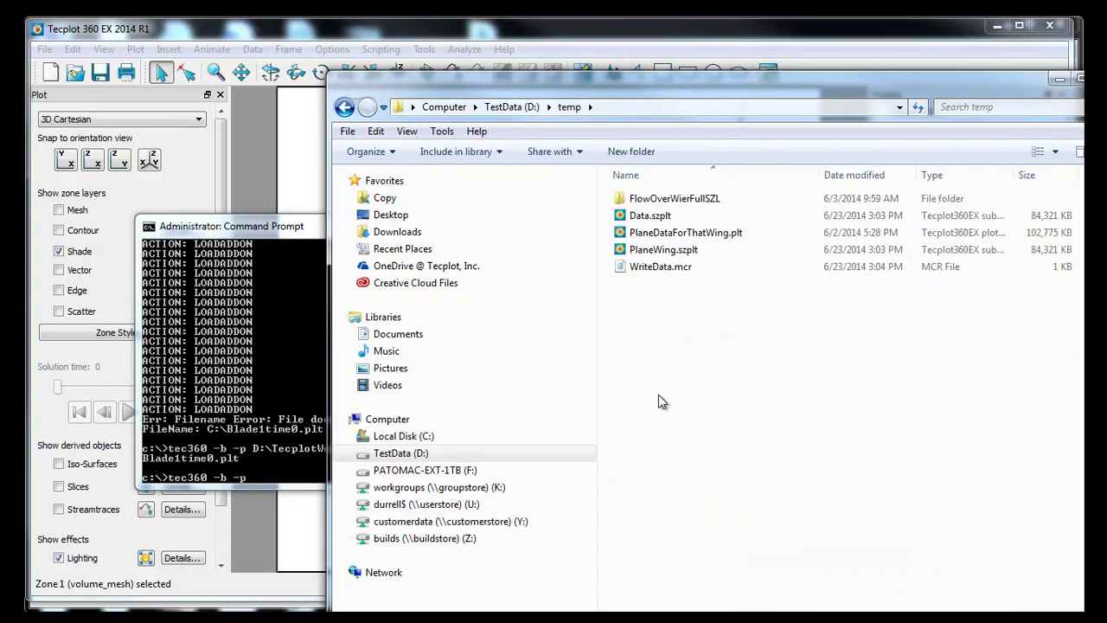
left_click(666, 106)
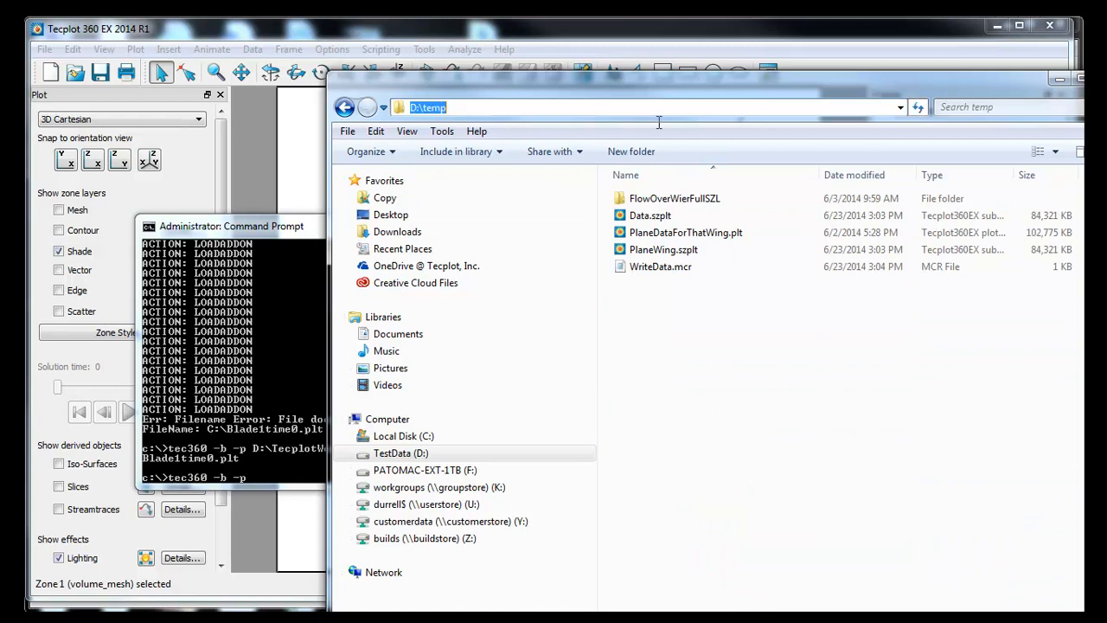
left_click(296, 468)
right_click(279, 474)
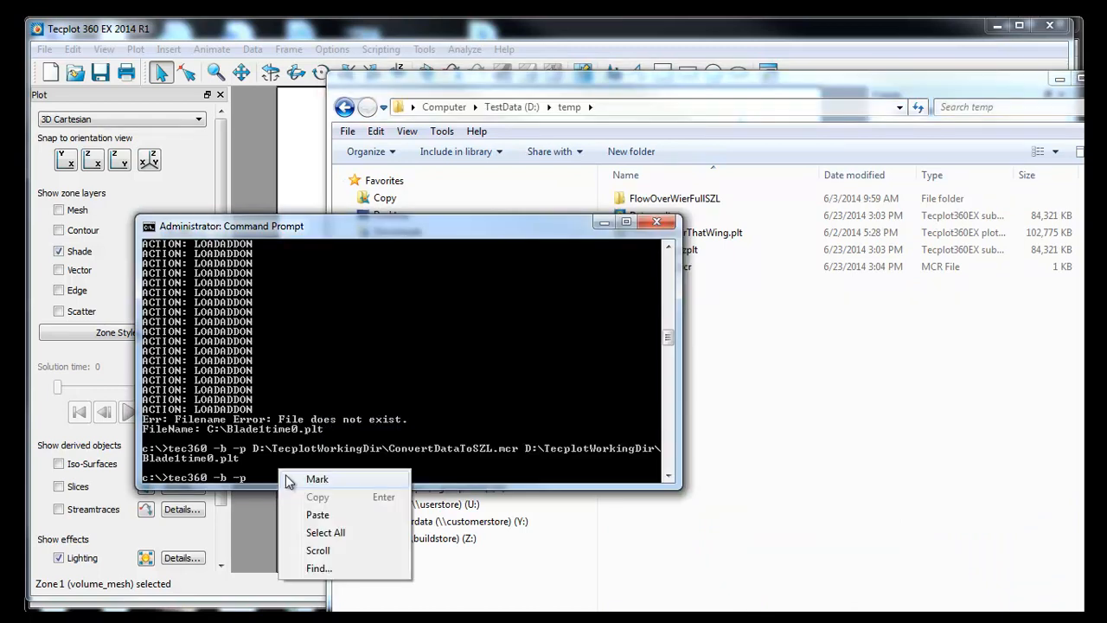
Complete the command with the data path D:\temp\PlaneDataForThatWing.plt.
left_click(317, 511)
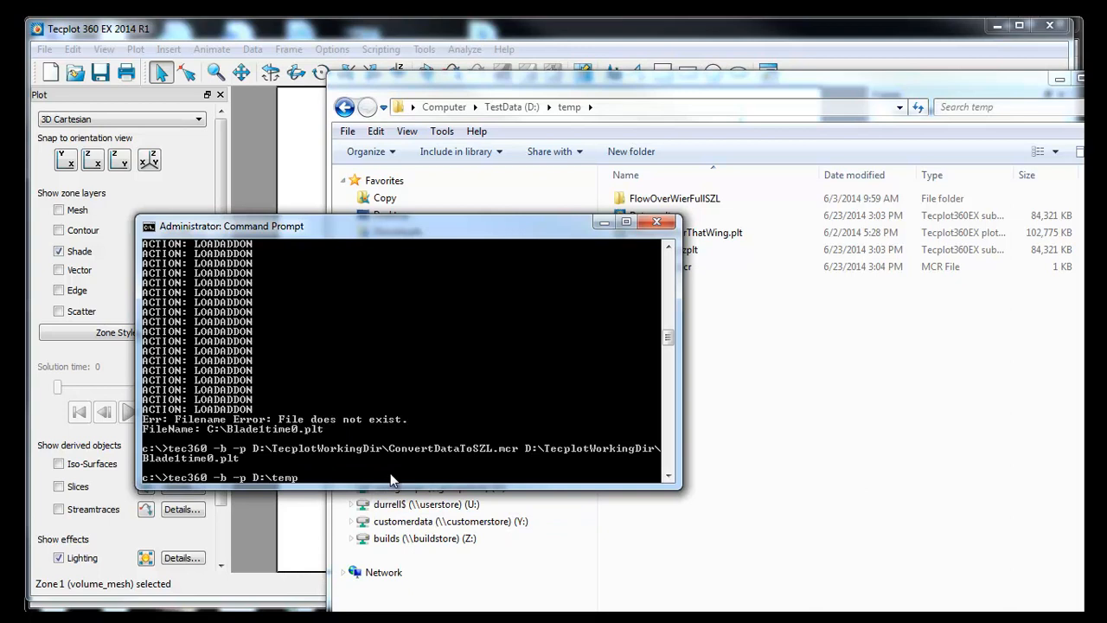
type("\\")
left_click_drag(442, 222, 453, 249)
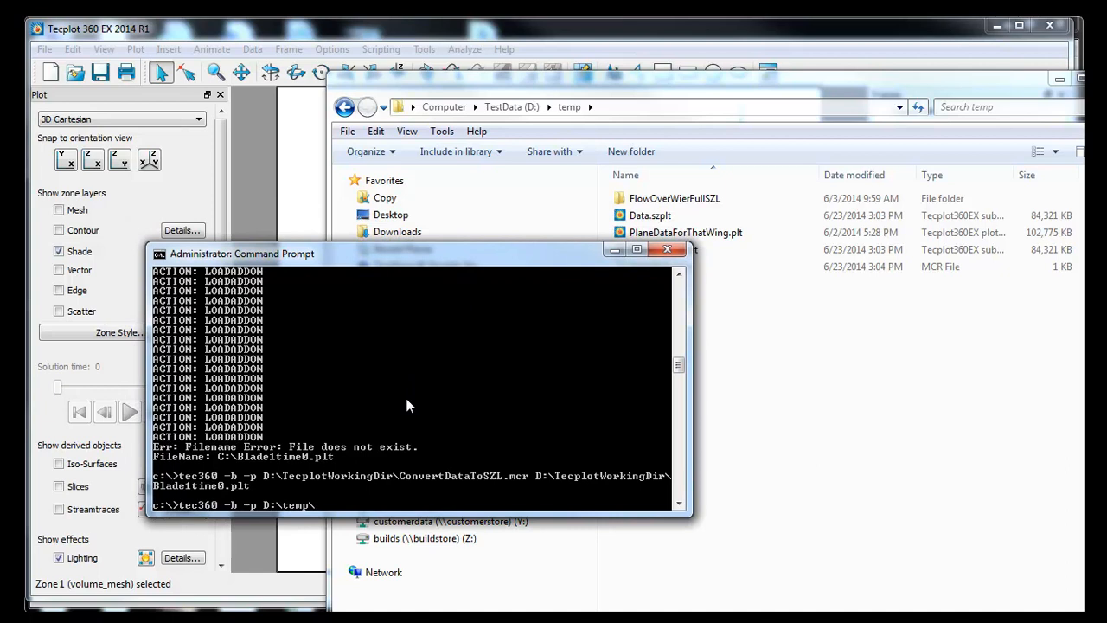
type("PlaceD")
key("BackSpace")
key("BackSpace")
key("BackSpace")
type("nce")
key("BackSpace")
key("BackSpace")
type("eD")
type("ataFor")
type("That")
type("Wing")
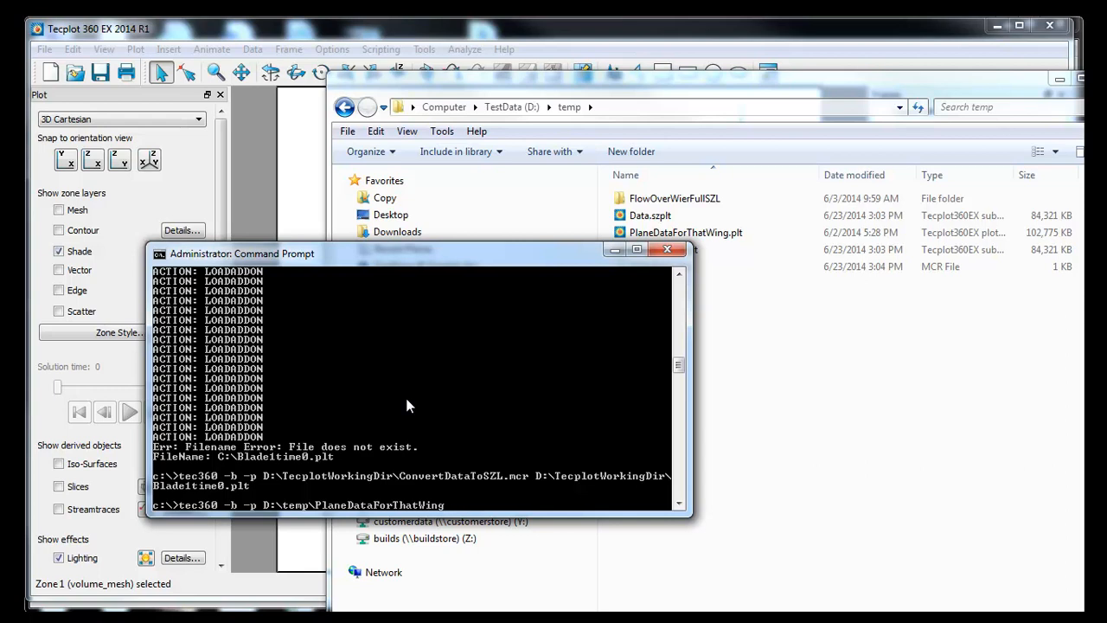
type(".plt")
type("d:\\")
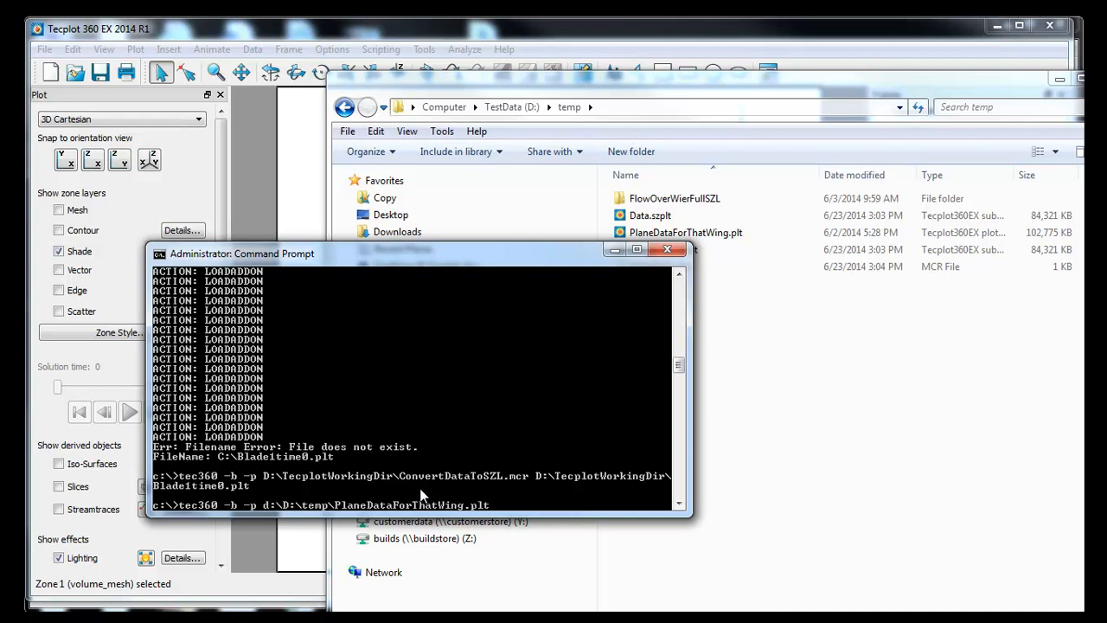
type("tec")
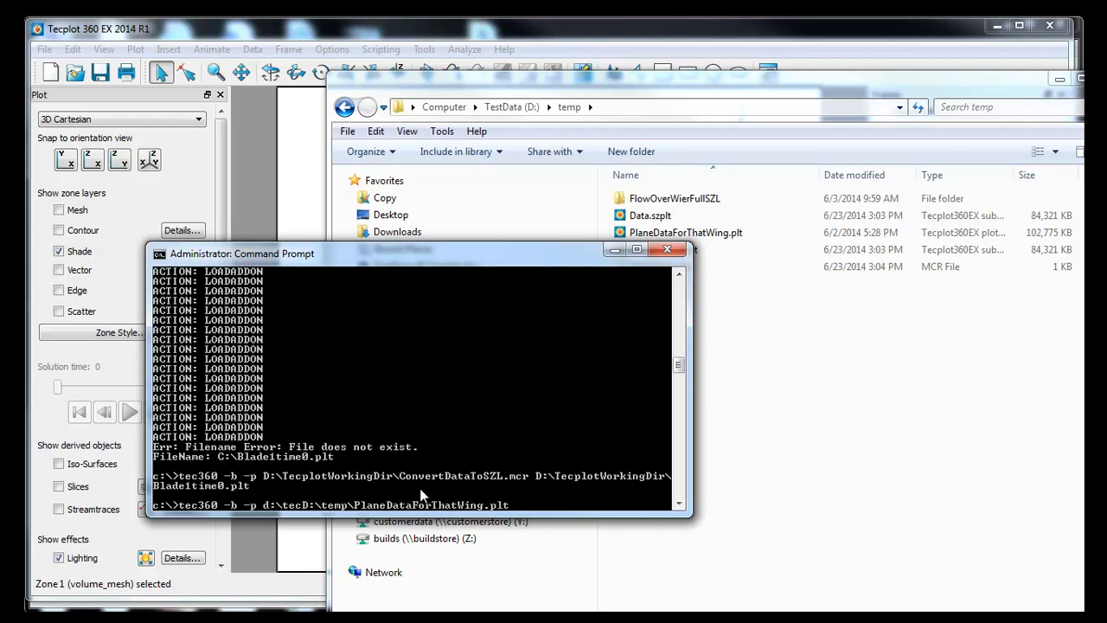
Correct the command to D:\TecplotWorkingDir\ConvertDataToSZL.mcr on D:\temp\PlaneDataForThatWing.plt and run it.
key("BackSpace")
key("BackSpace")
key("BackSpace")
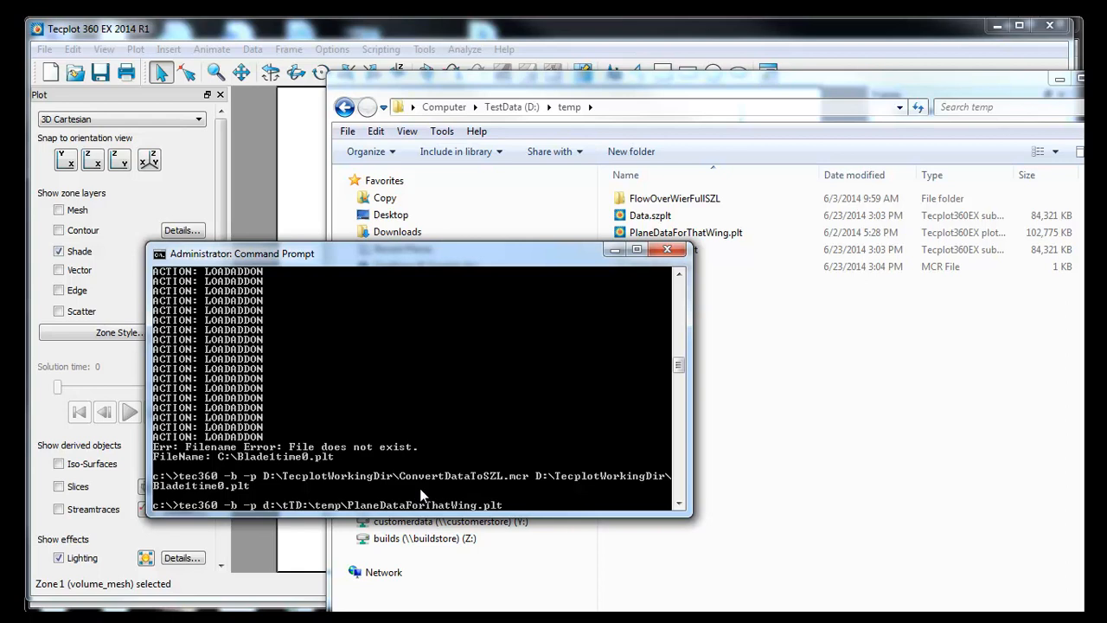
type("Tecplot")
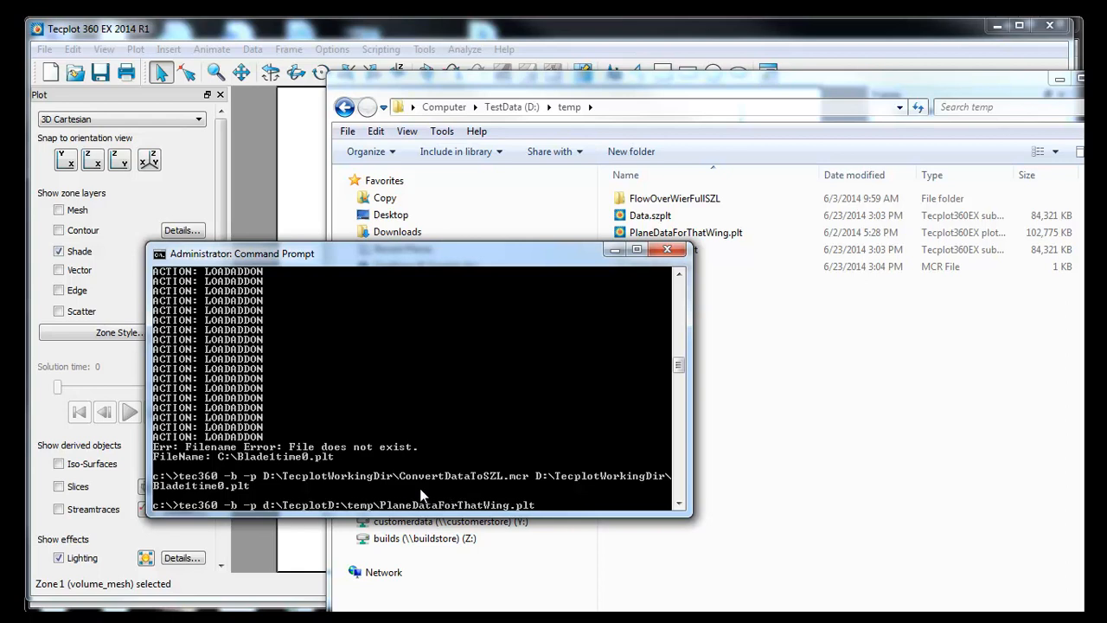
type("W")
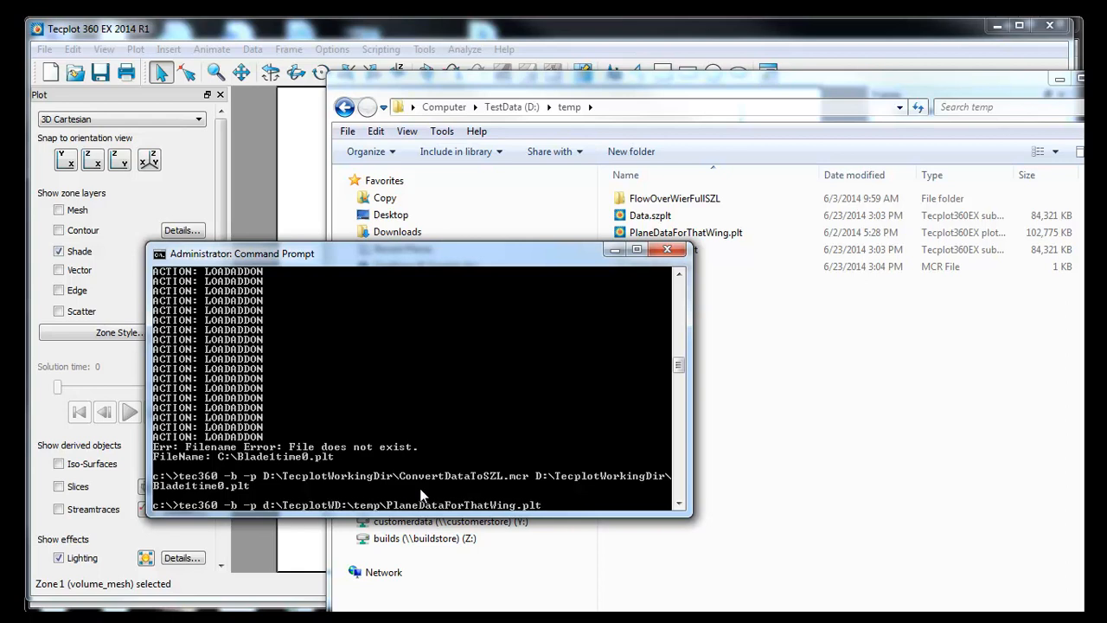
type("orkg")
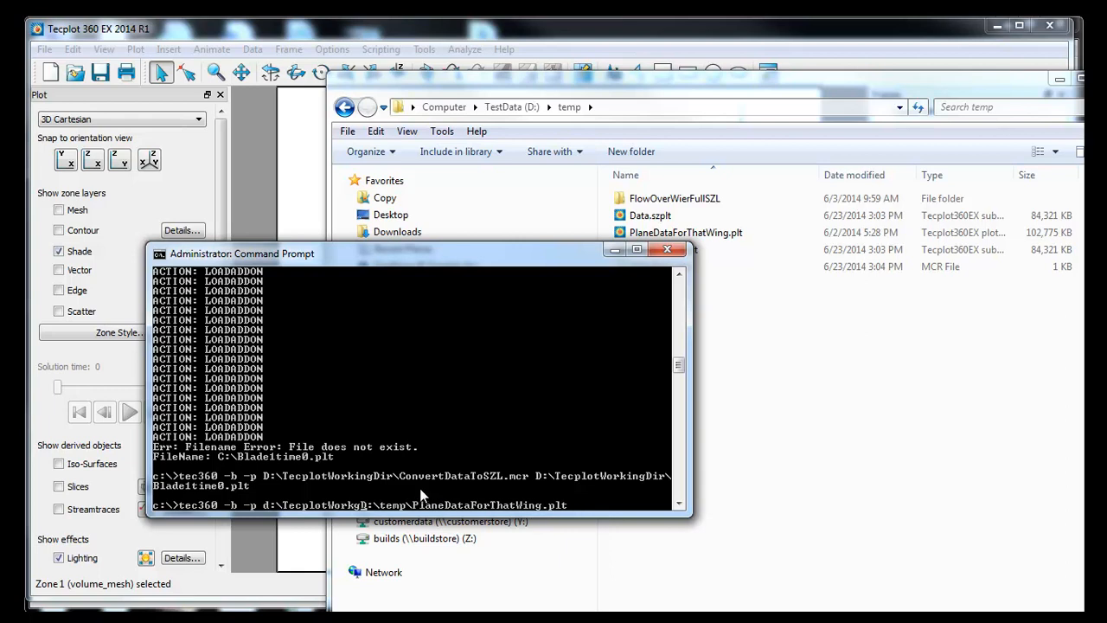
type("ngD")
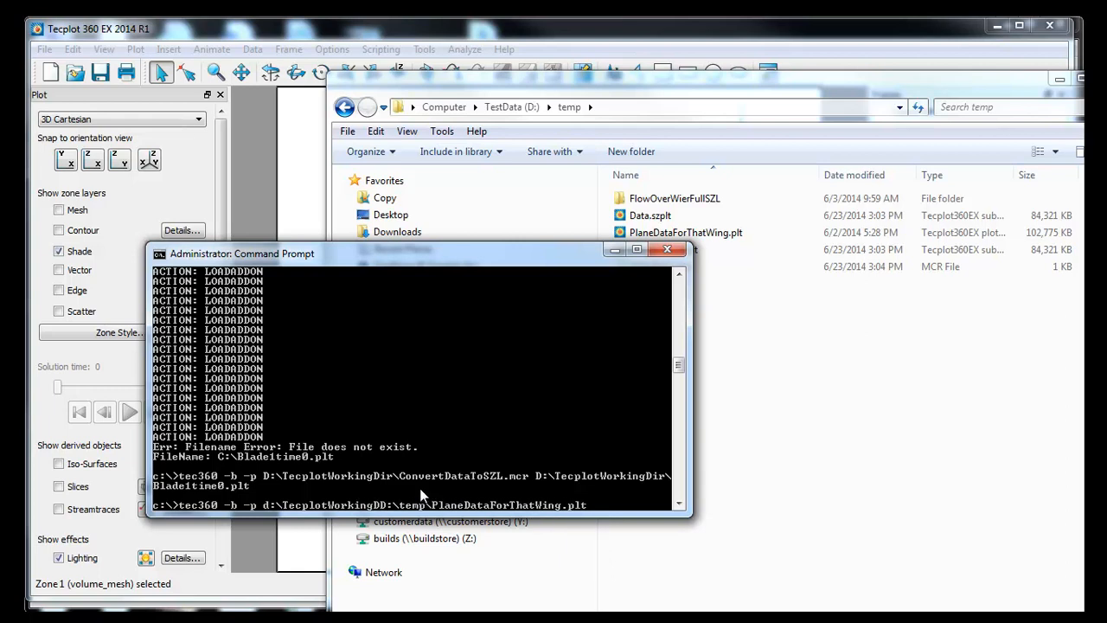
type("ir\\")
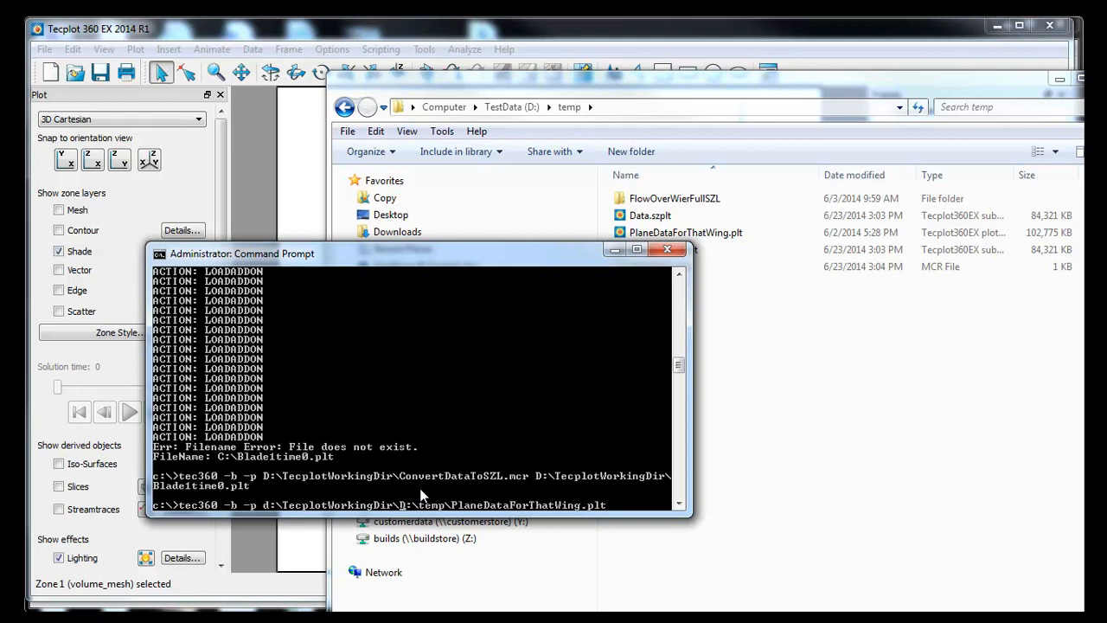
type("Convert")
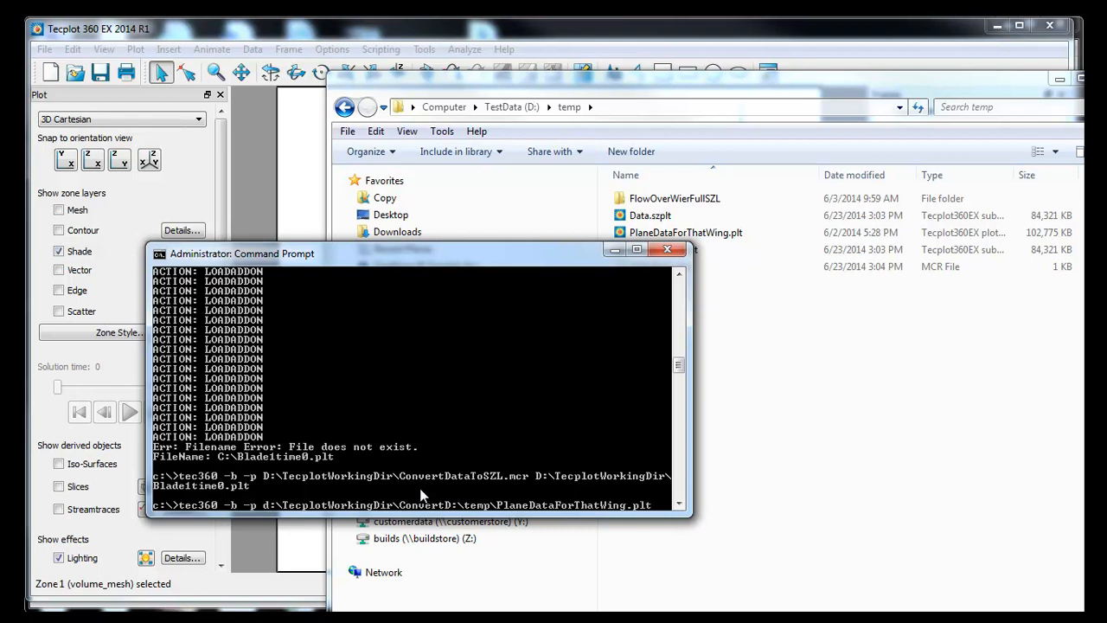
type("DataToD")
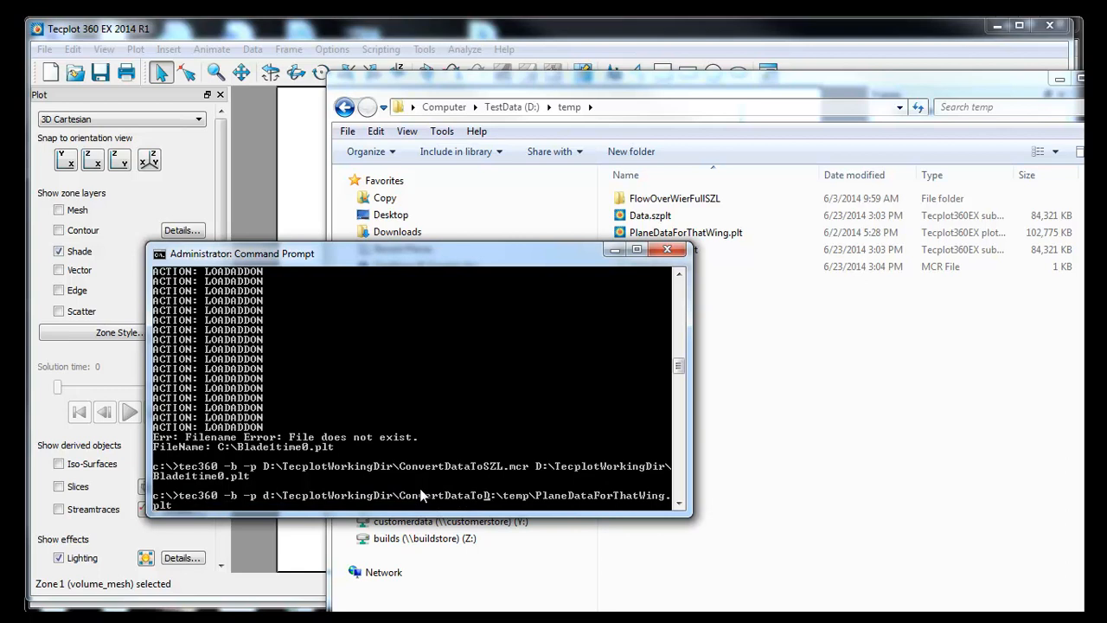
type("SZL")
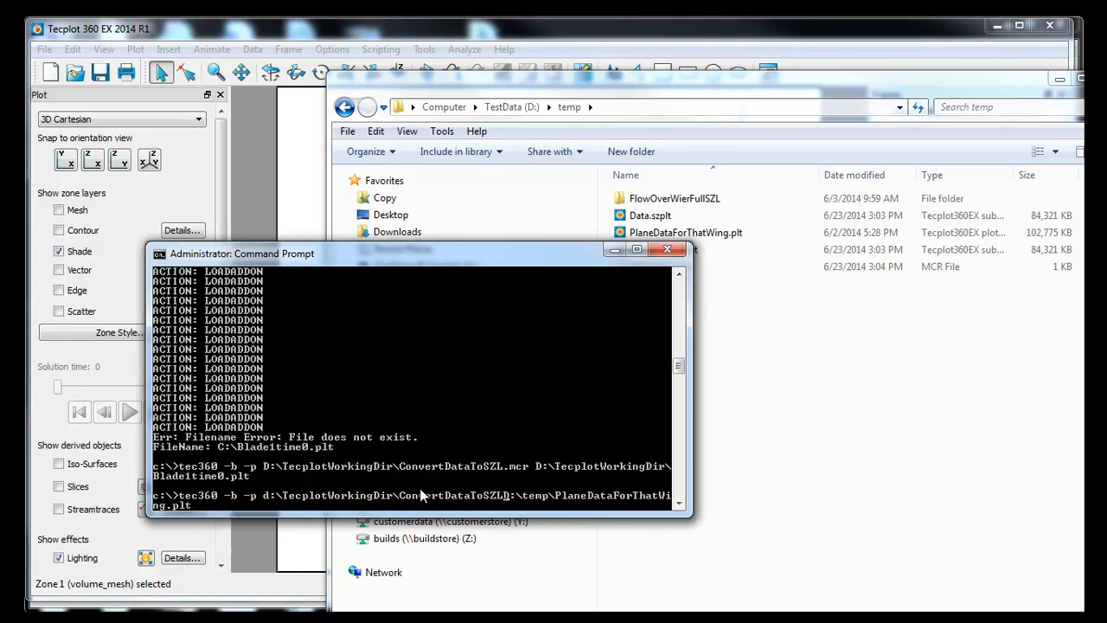
type(".mcr")
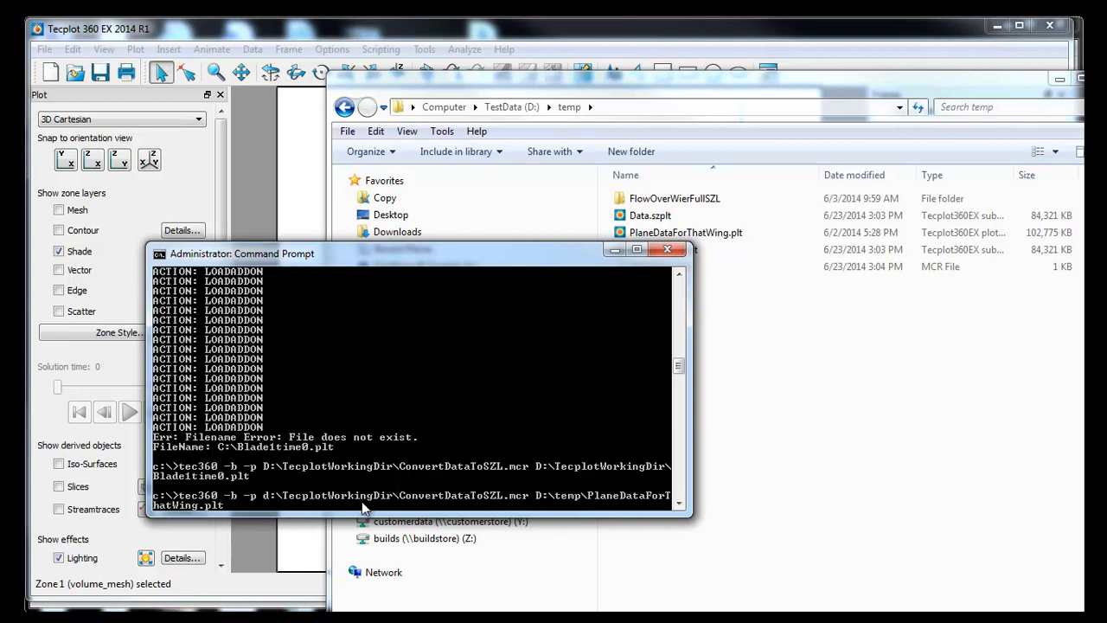
key("Right")
type(".p")
key("BackSpace")
key("BackSpace")
key("Return")
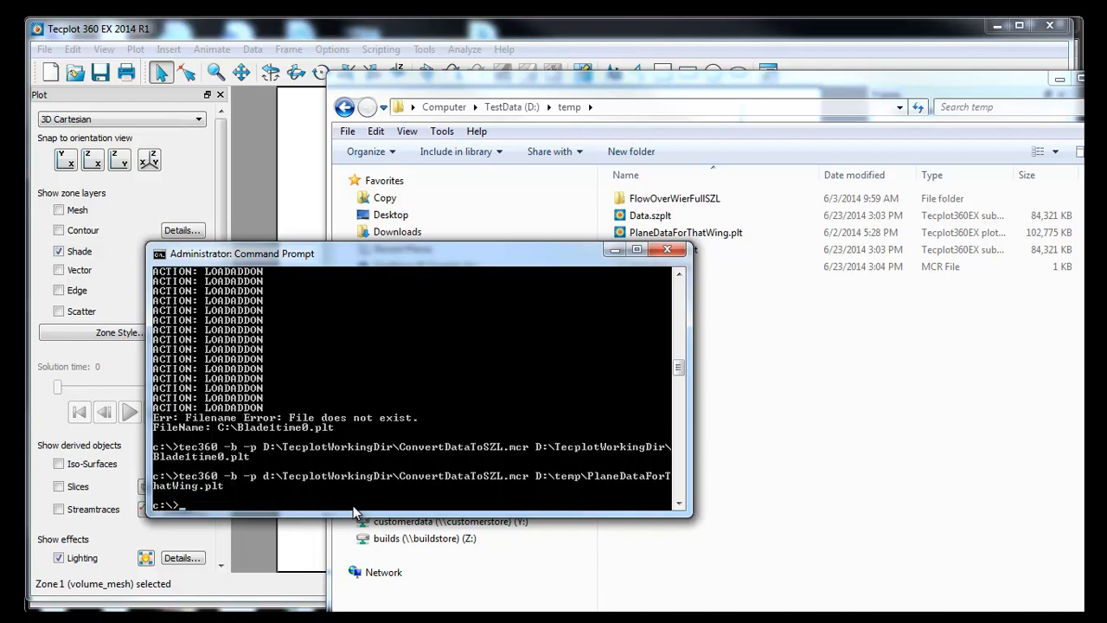
Refresh the temp folder listing and select the new PlaneDataForThatWing.plt.szplt file.
left_click(776, 346)
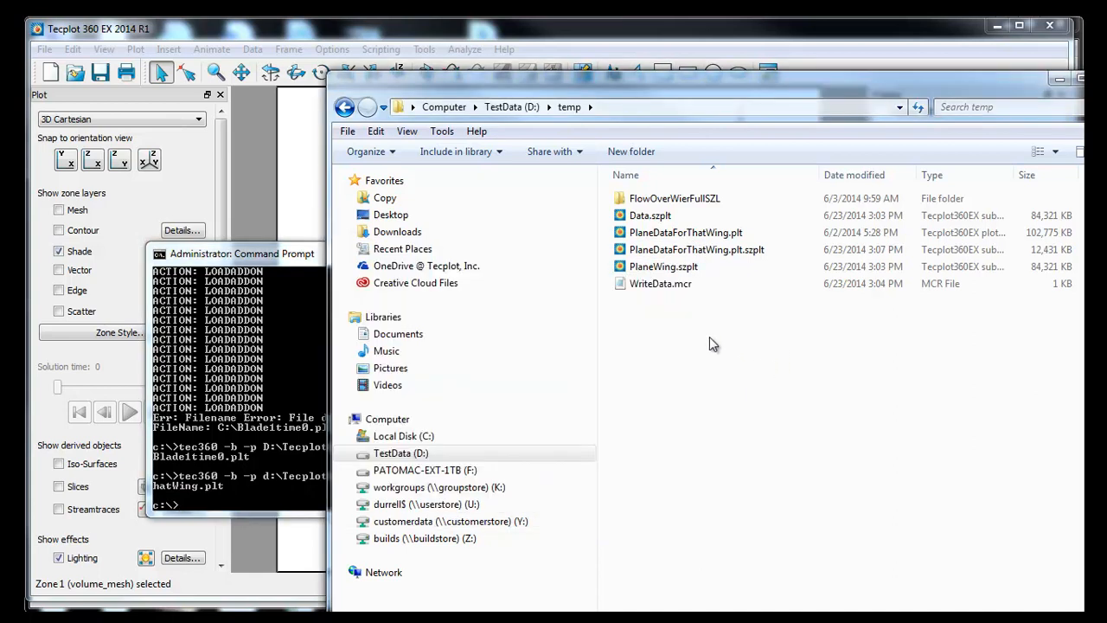
right_click(758, 360)
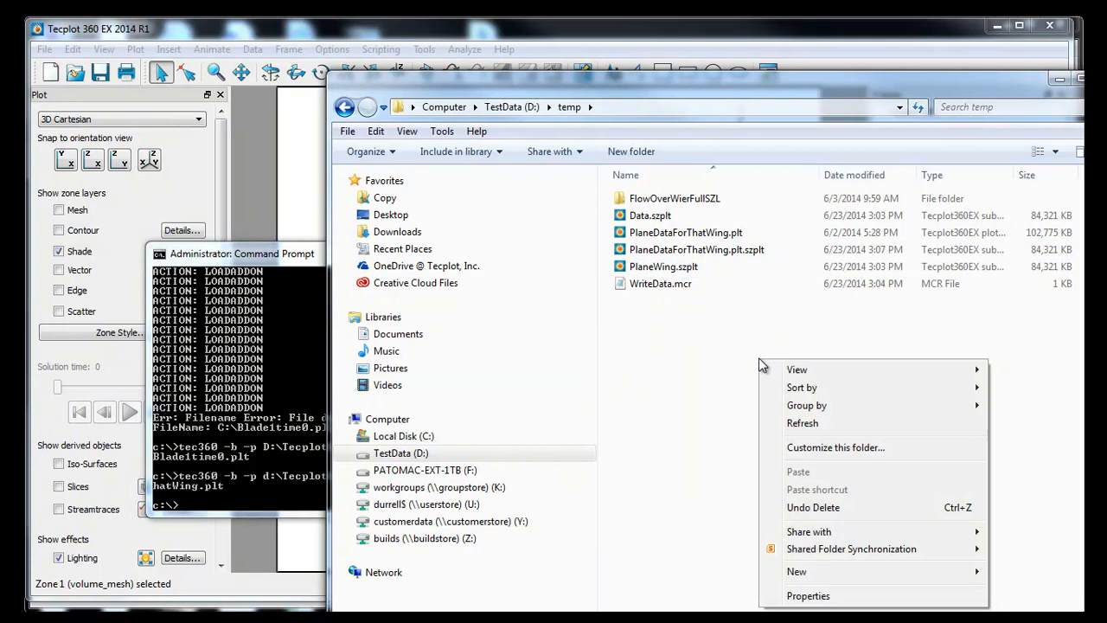
left_click(803, 424)
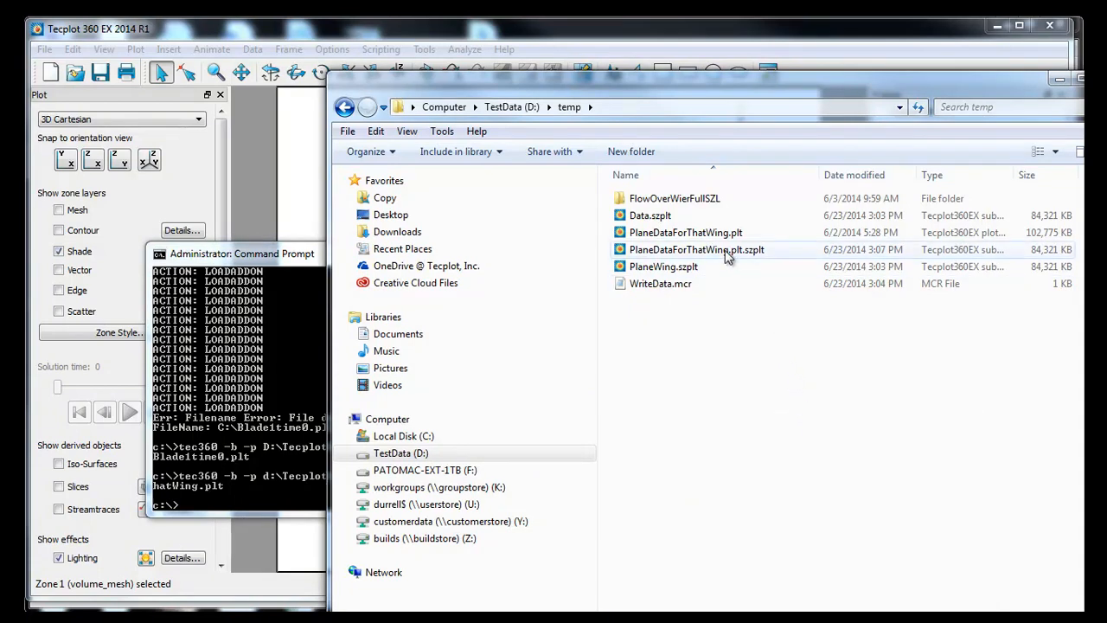
mouse_move(696, 250)
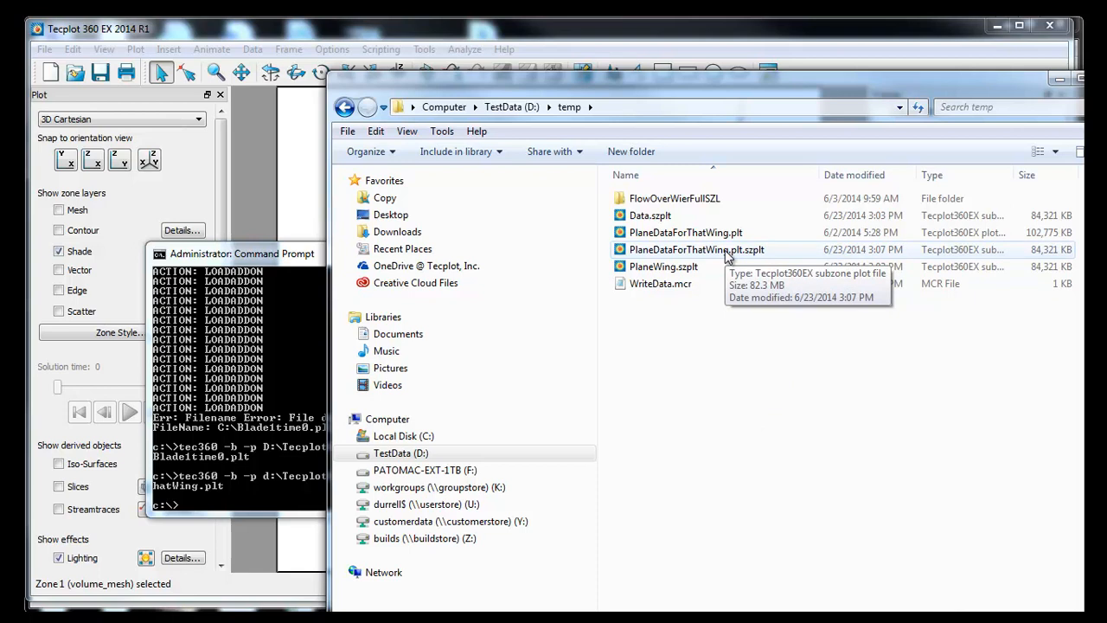
left_click(726, 250)
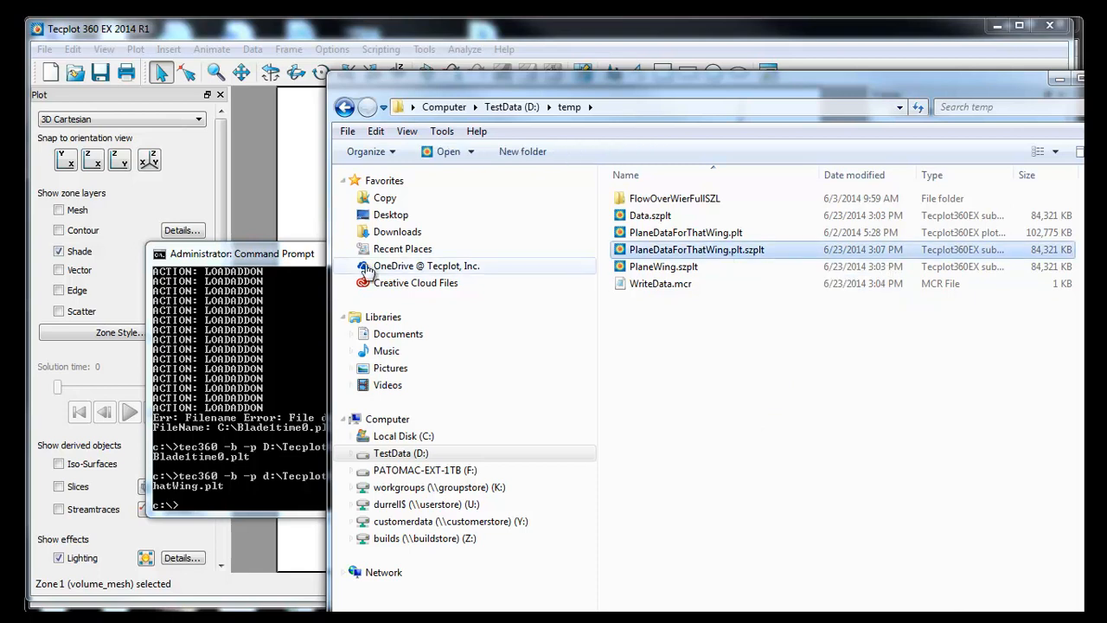
left_click(271, 257)
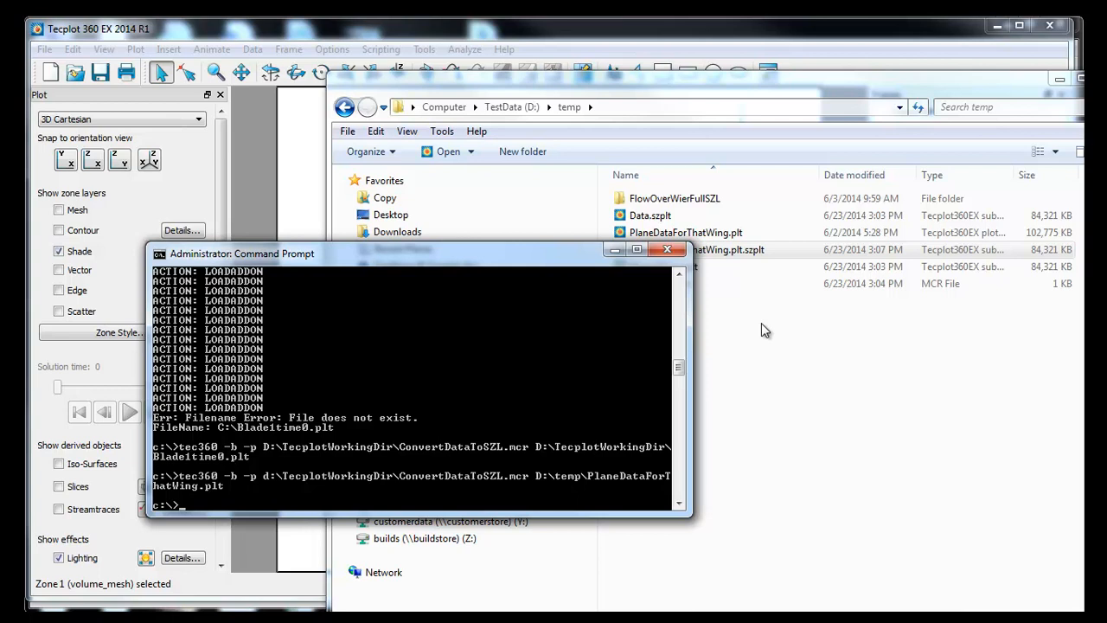
left_click(730, 259)
Load PlaneDataForThatWing.plt.szplt into Tecplot and rotate the aircraft to an oblique view.
double_click(731, 259)
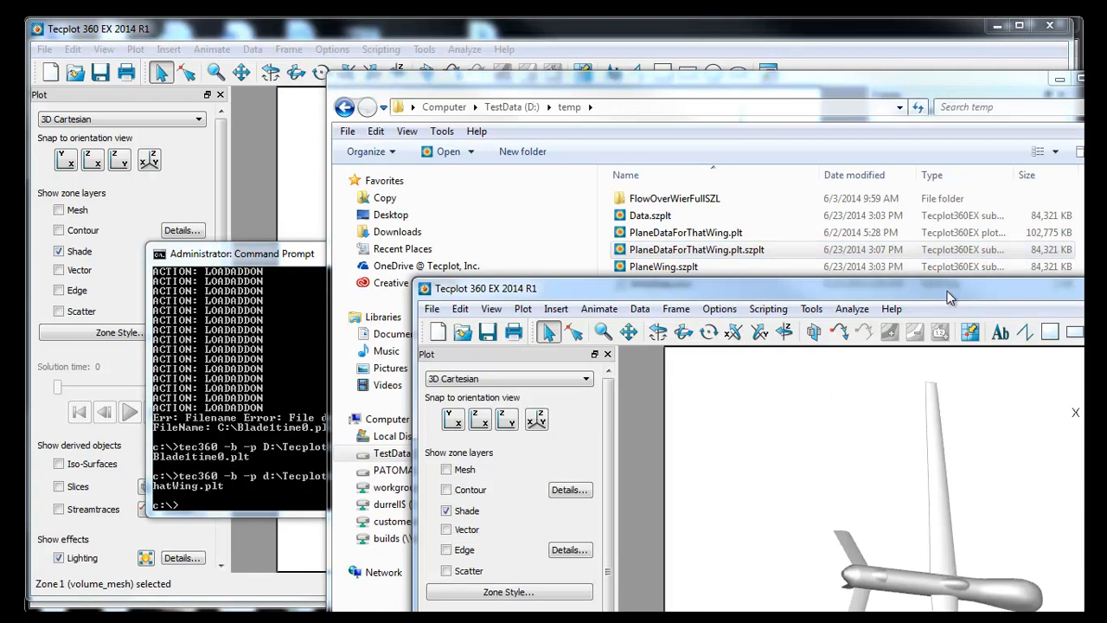
left_click_drag(946, 297, 603, 62)
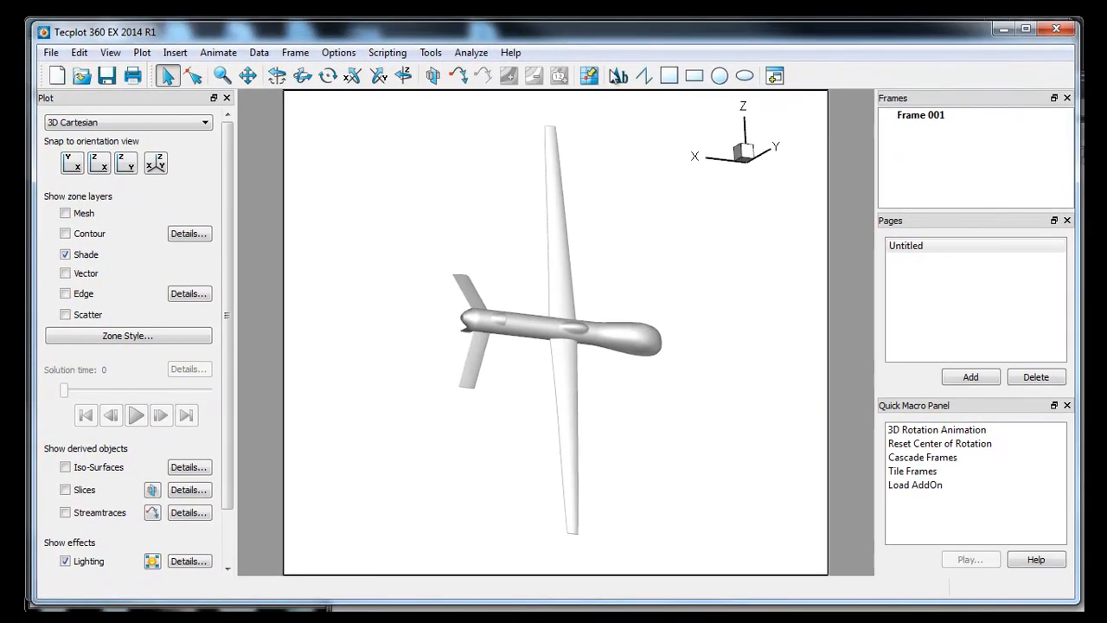
mouse_move(741, 386)
middle_mouse_down()
mouse_move(497, 264)
mouse_move(593, 285)
mouse_move(484, 286)
middle_mouse_up()
left_click(259, 53)
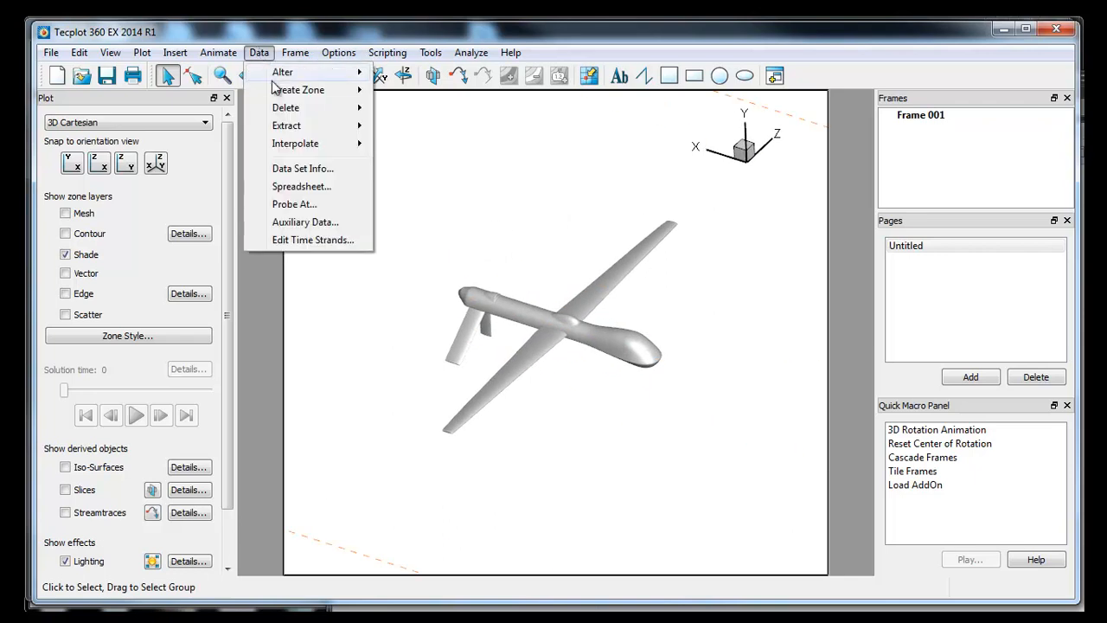
left_click(332, 177)
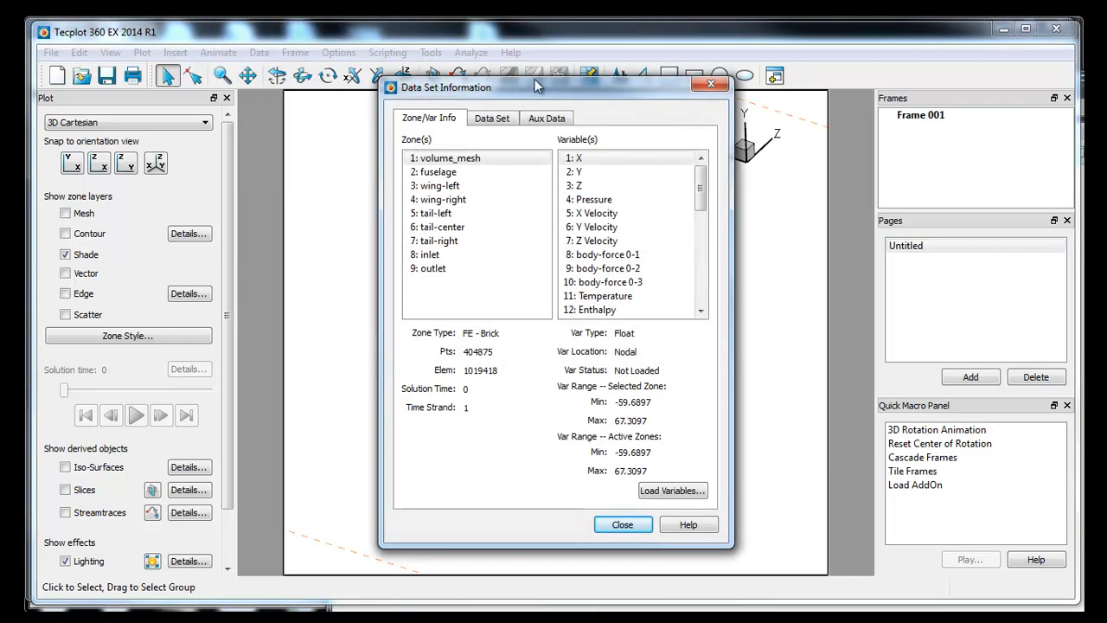
left_click(491, 119)
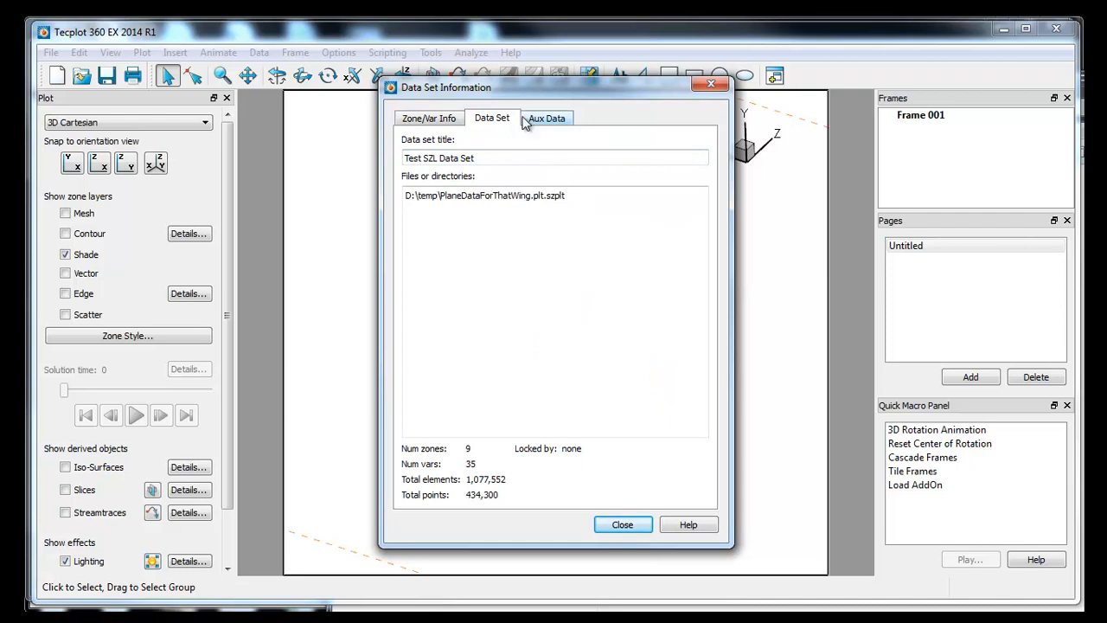
left_click(451, 121)
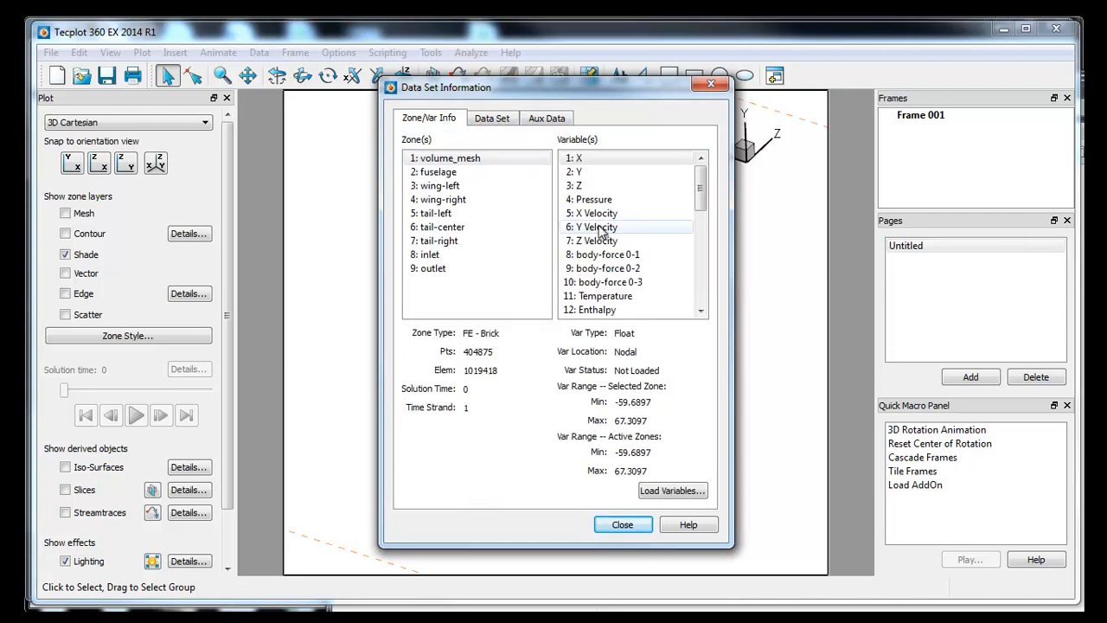
left_click(645, 525)
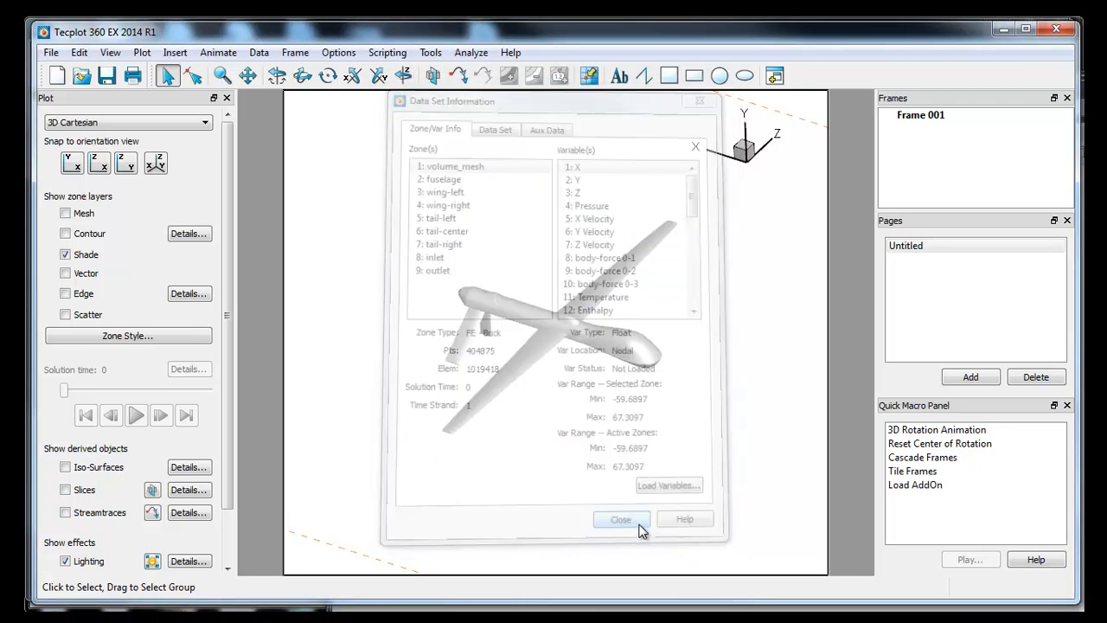
Close the Tecplot session without saving the layout and return to the Command Prompt.
left_click(1056, 29)
left_click(640, 336)
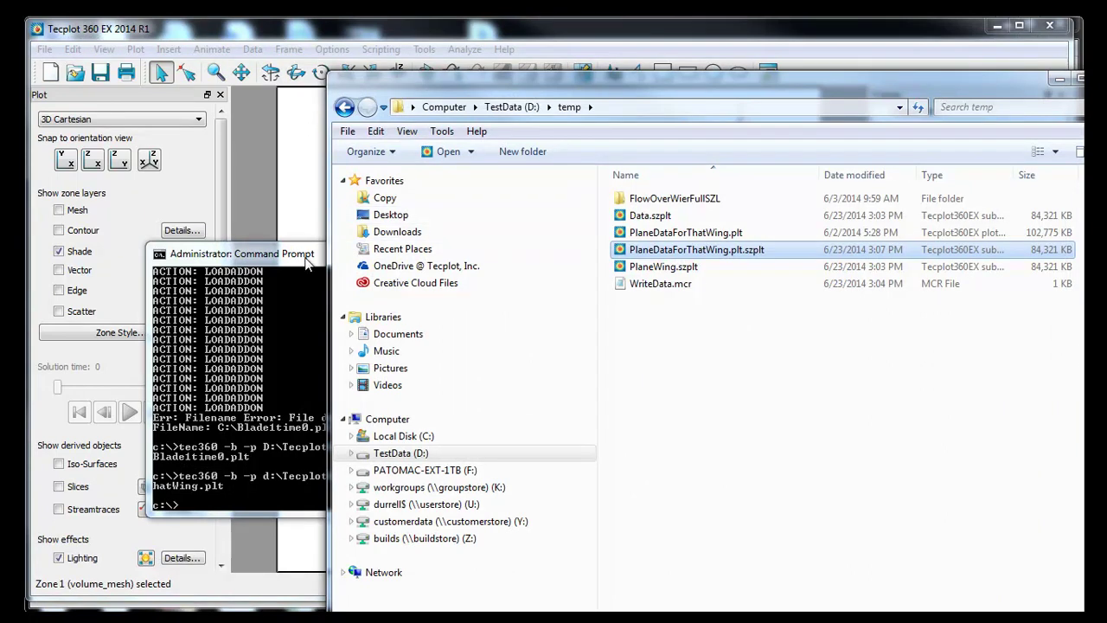
left_click(285, 253)
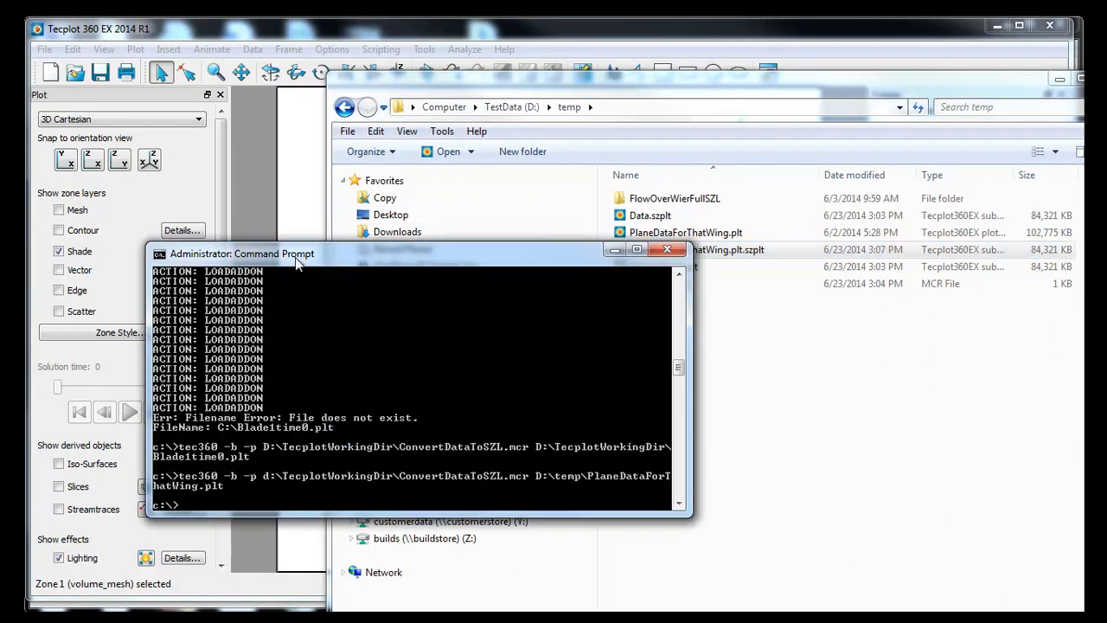